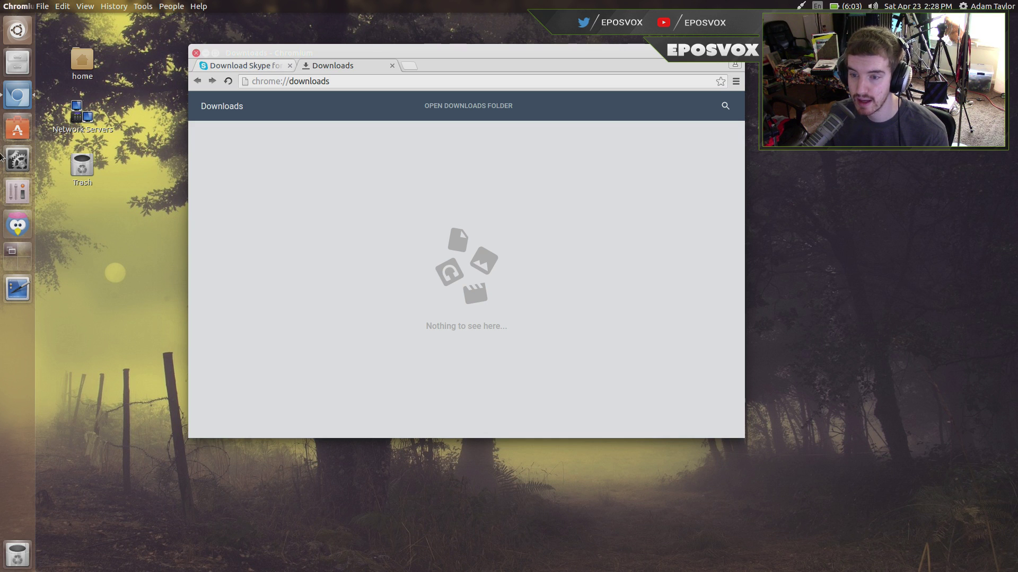
# Step: Launch Ubuntu Software from the Unity launcher
pyautogui.click(13, 135)
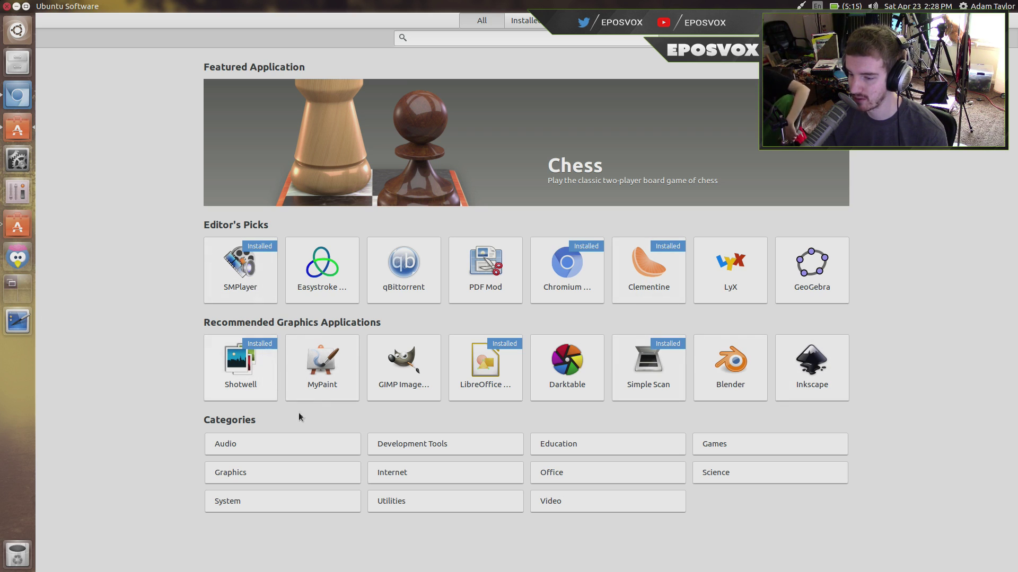
# Step: Install Audacity from the Audio category, authorizing with the account password
pyautogui.click(297, 435)
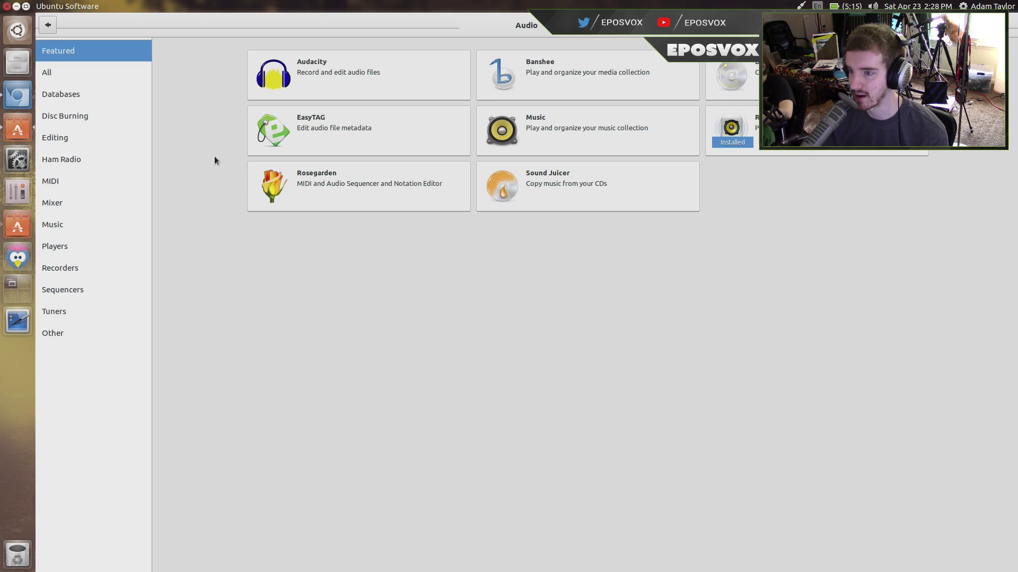
pyautogui.click(287, 85)
pyautogui.click(376, 96)
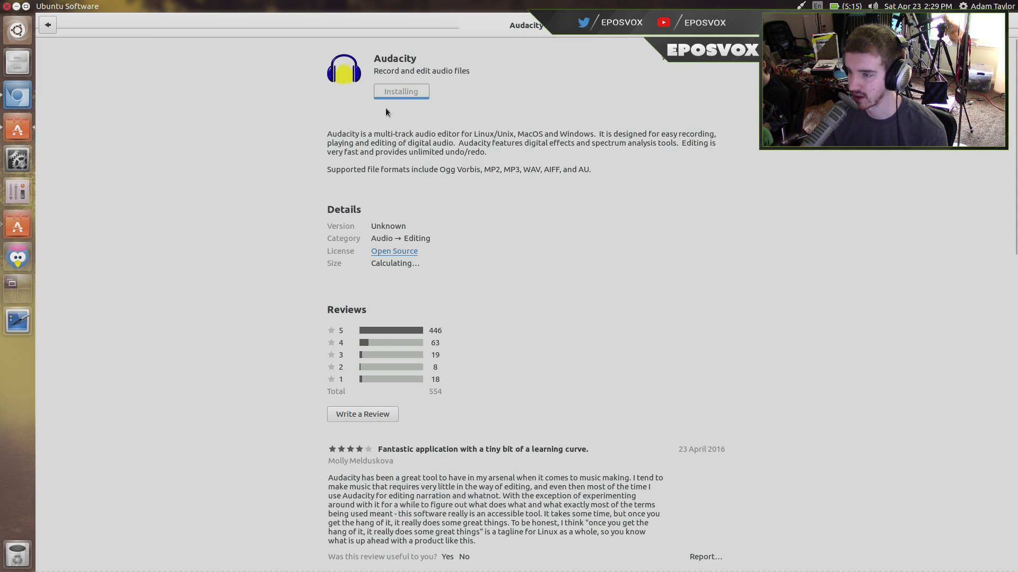
pyautogui.write('••')
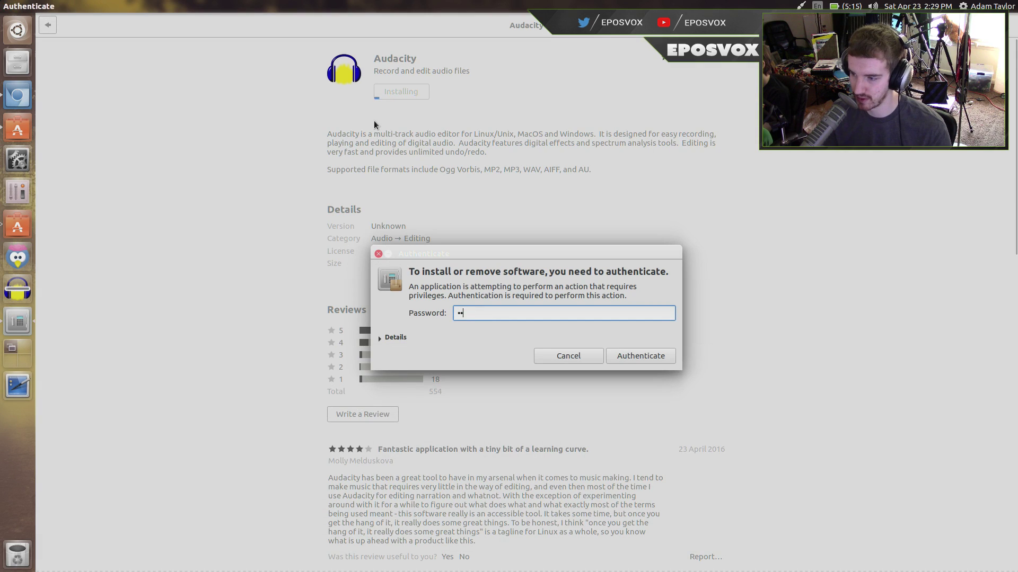
pyautogui.write('•••••')
pyautogui.press('Return')
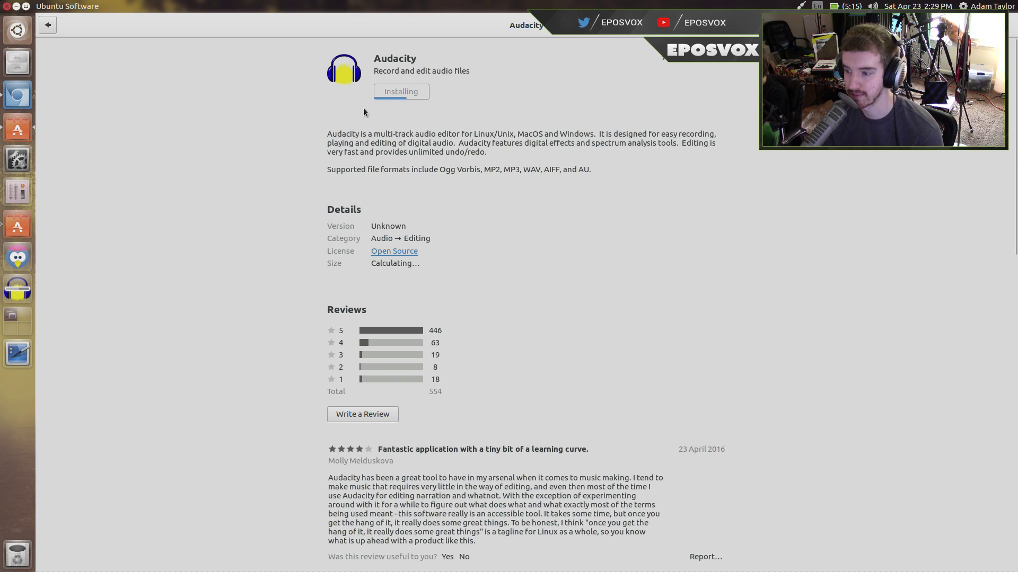
# Step: Browse the Ham Radio and Players categories, then return to the store home overview
pyautogui.click(47, 28)
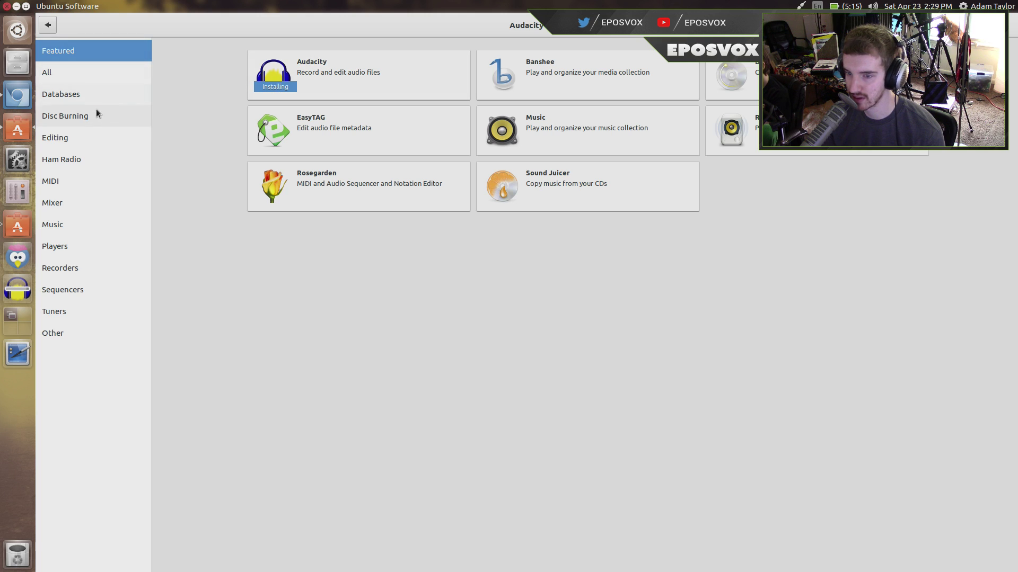
pyautogui.click(81, 161)
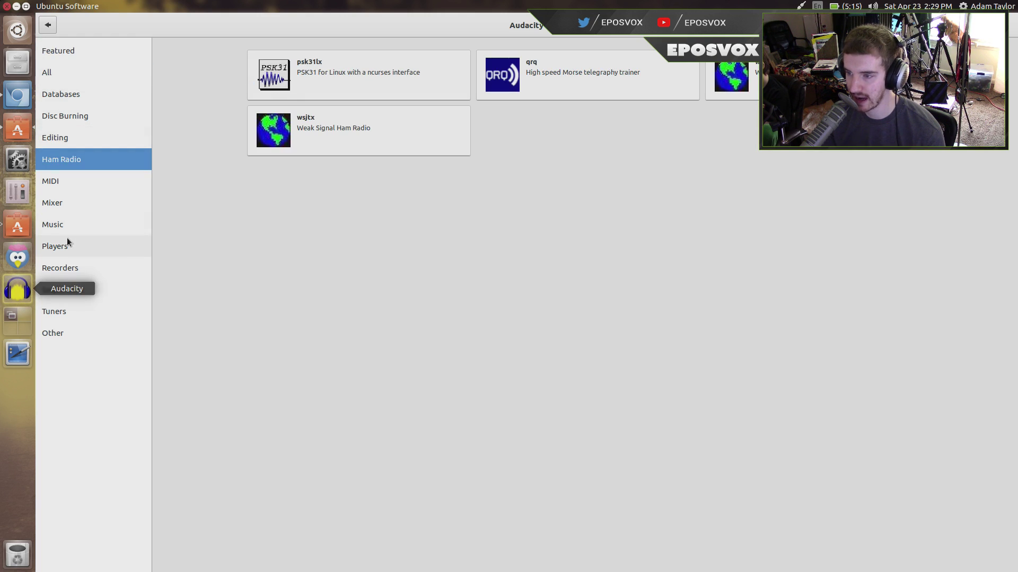
pyautogui.click(67, 242)
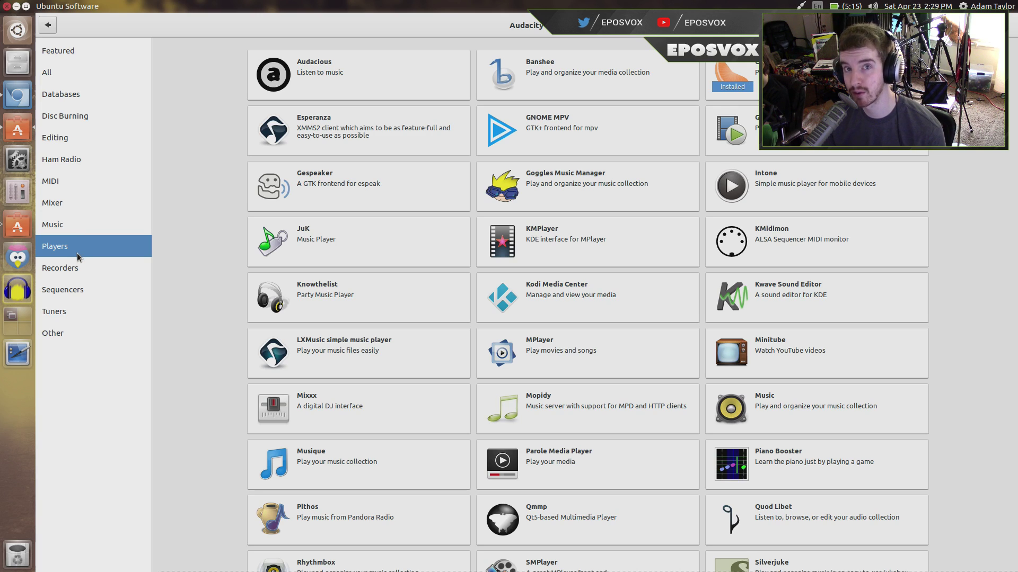
pyautogui.click(48, 24)
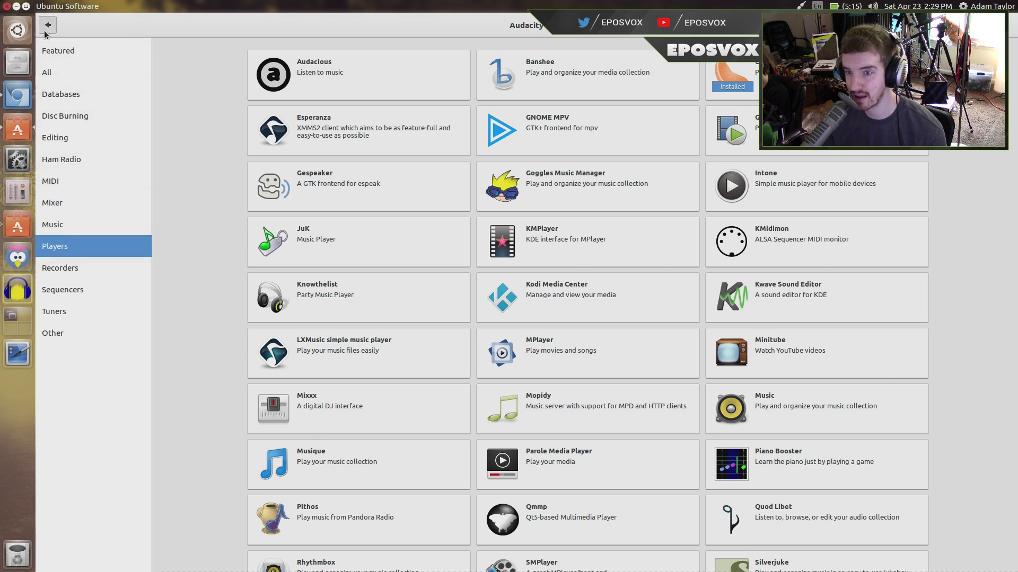
# Step: Load obsproject.com in Chromium and expand the Ubuntu 14.04/15.04+ commands under OBS Studio Linux
pyautogui.click(24, 88)
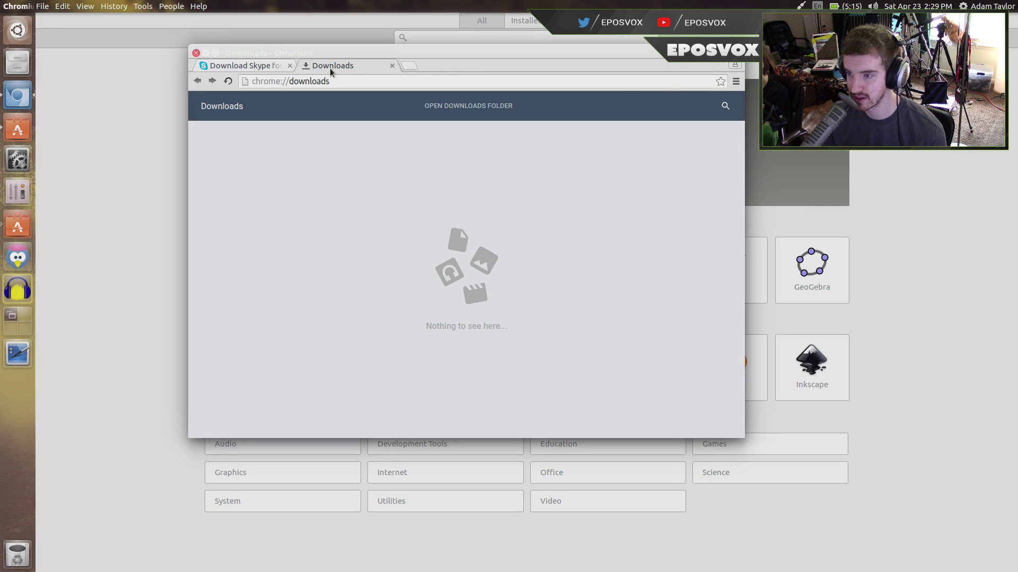
pyautogui.click(358, 58)
pyautogui.write('obspro')
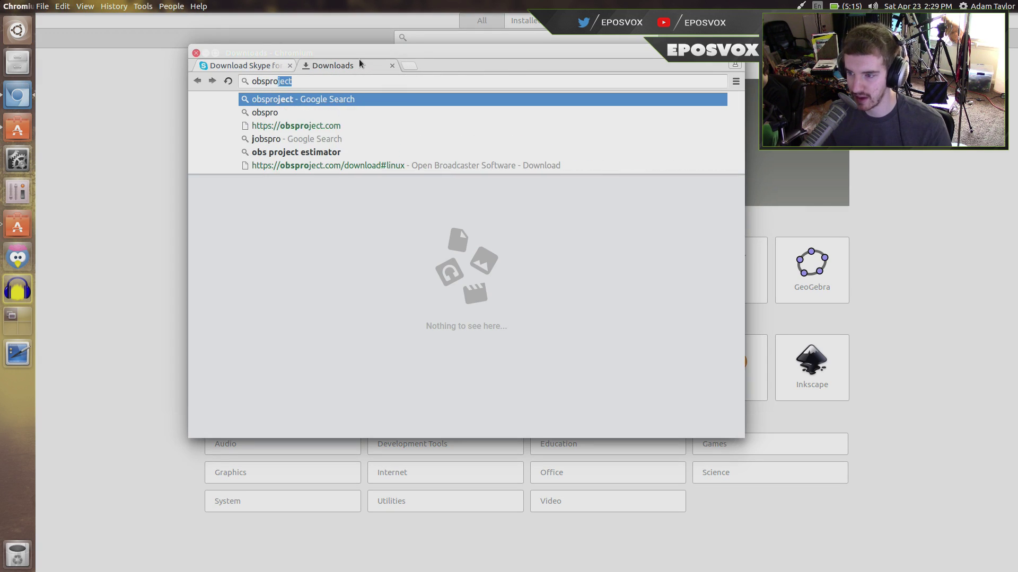
pyautogui.press('Down')
pyautogui.press('Down')
pyautogui.press('Return')
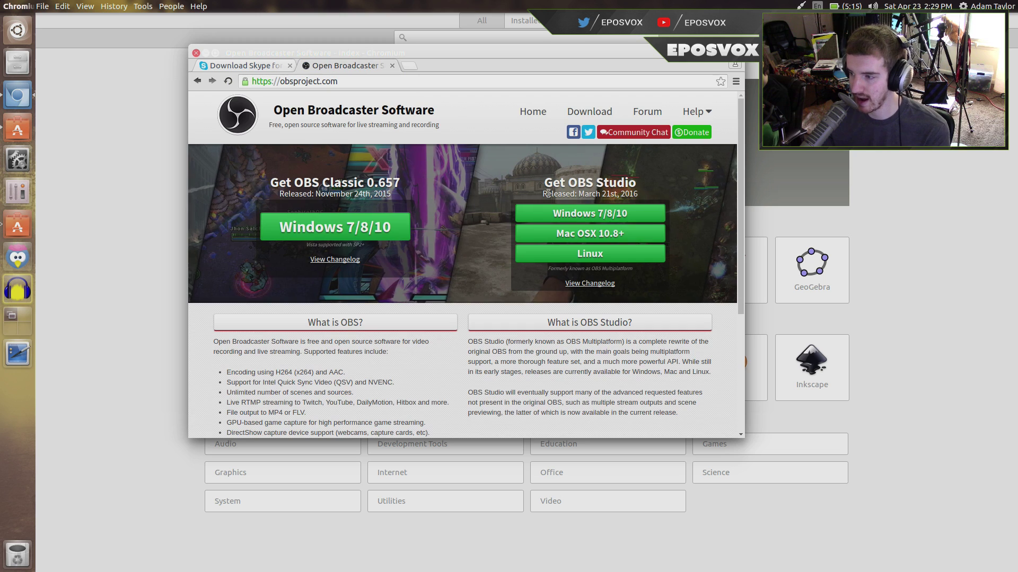
pyautogui.click(579, 254)
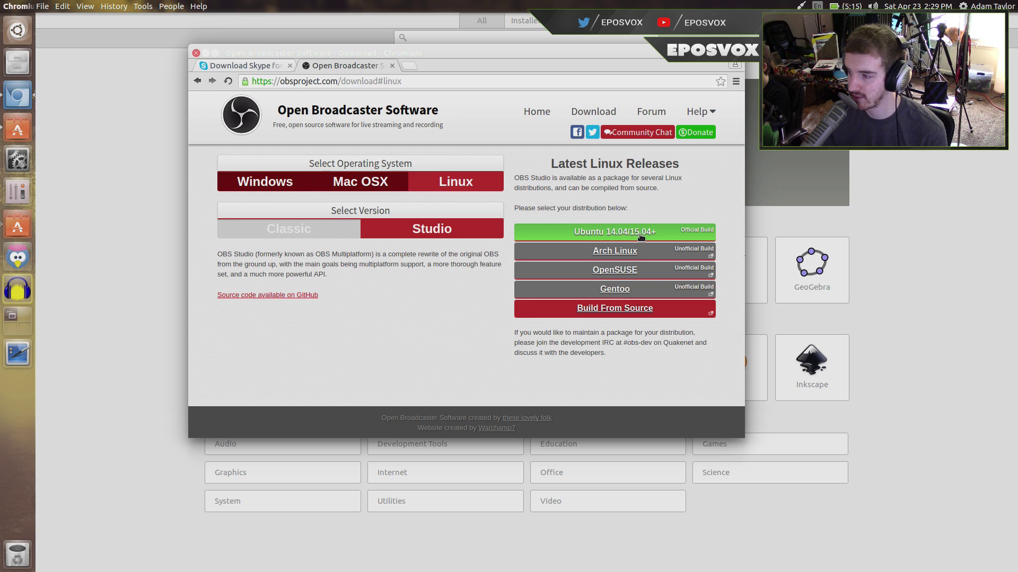
pyautogui.click(610, 233)
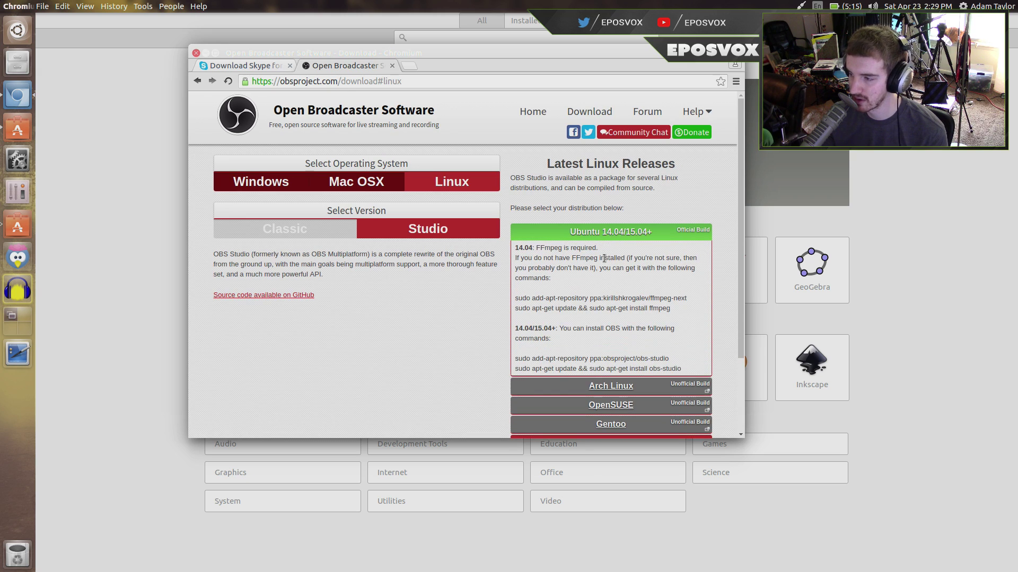
# Step: Review the xenial fetch errors in Yakuake, highlighting 'xenial' in the failed URL
pyautogui.press('F12')
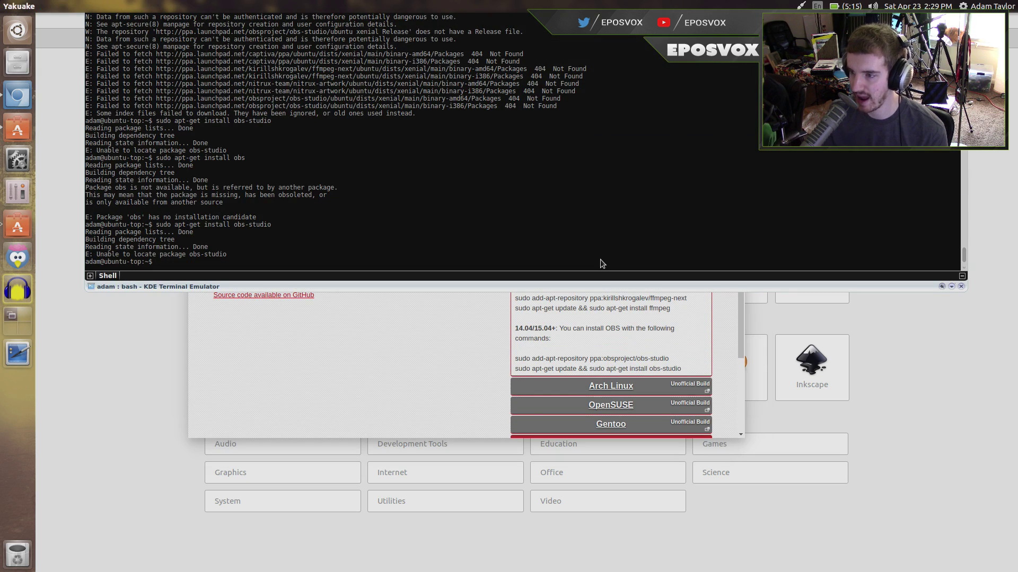
pyautogui.scroll(3, 297, 211)
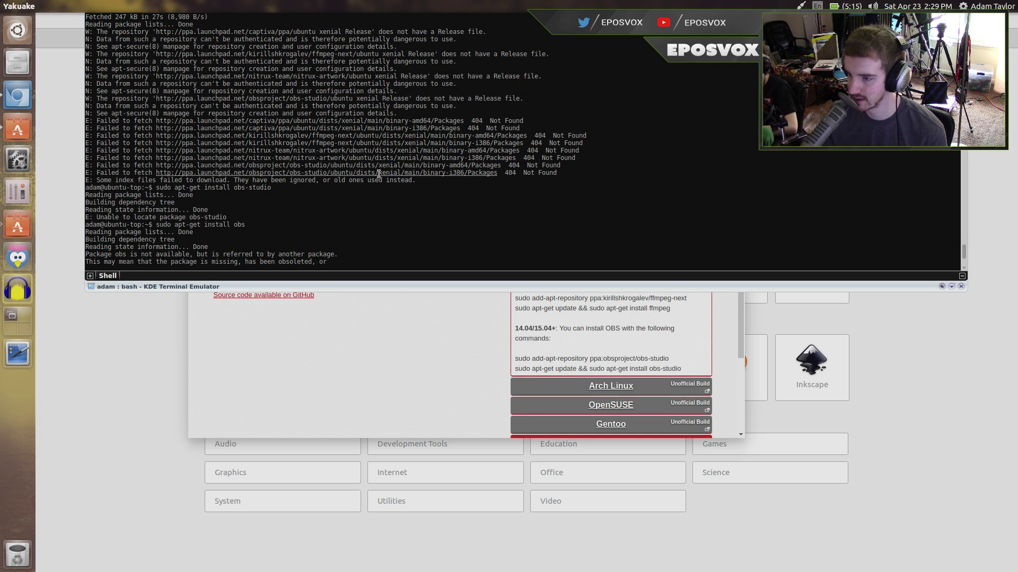
pyautogui.moveTo(378, 174); pyautogui.dragTo(401, 173)
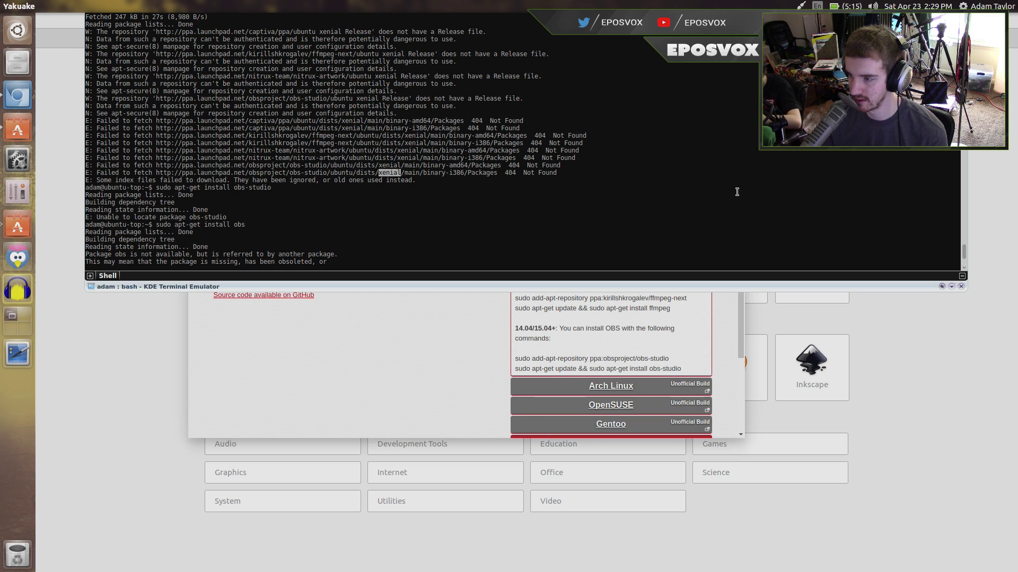
pyautogui.click(583, 168)
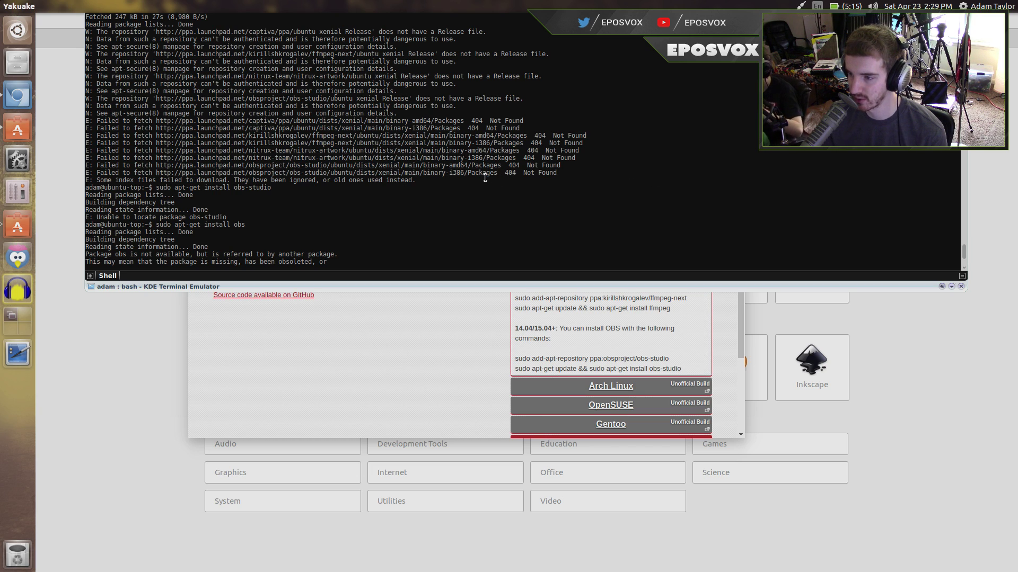
pyautogui.press('F12')
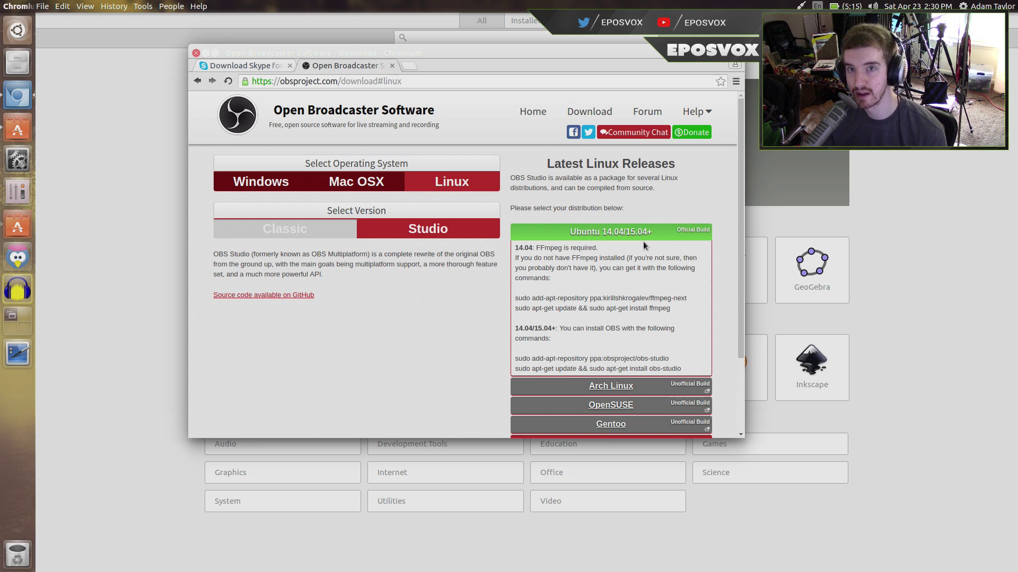
pyautogui.scroll(-2, 623, 241)
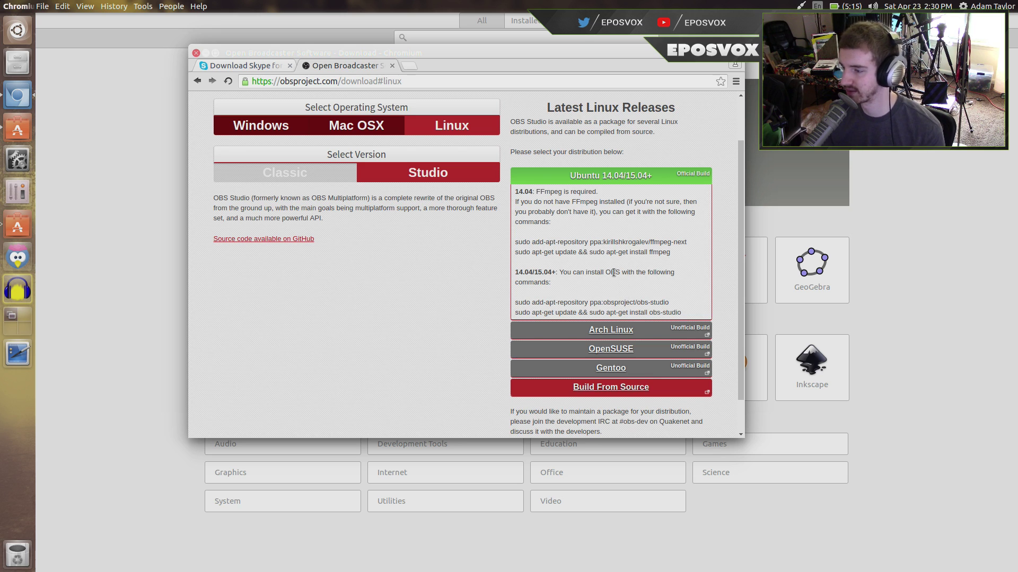
# Step: Run 'sudo apt-get install obs-studio' in Yakuake, then hide the terminal
pyautogui.press('F12')
pyautogui.write('su')
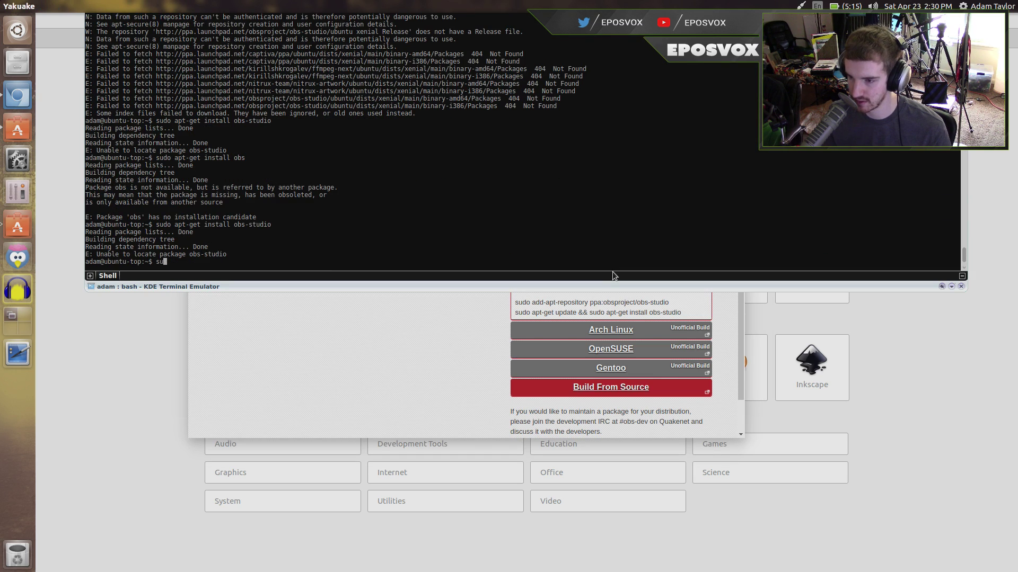
pyautogui.write('do apt-get insta')
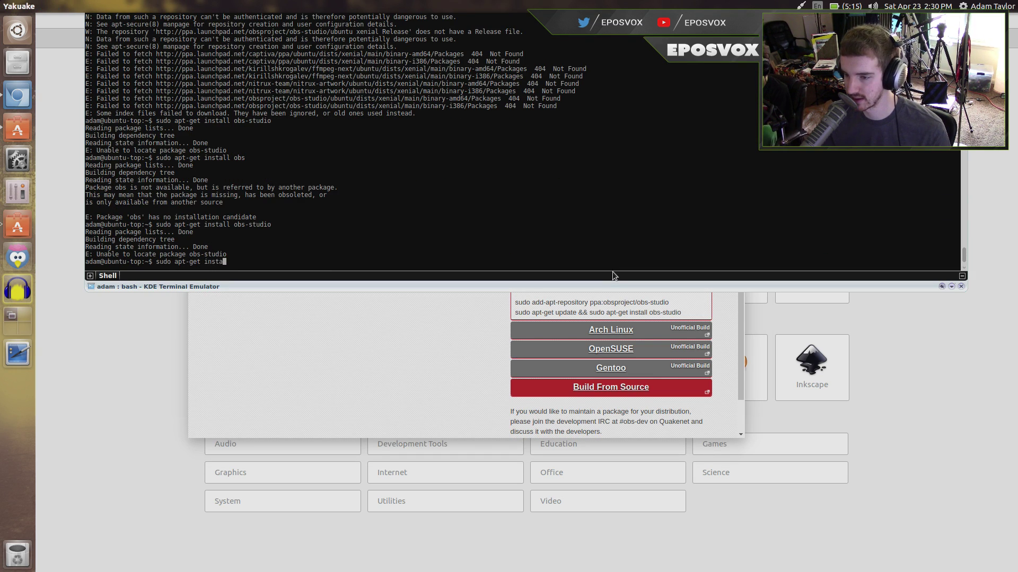
pyautogui.write('ll obs-stud')
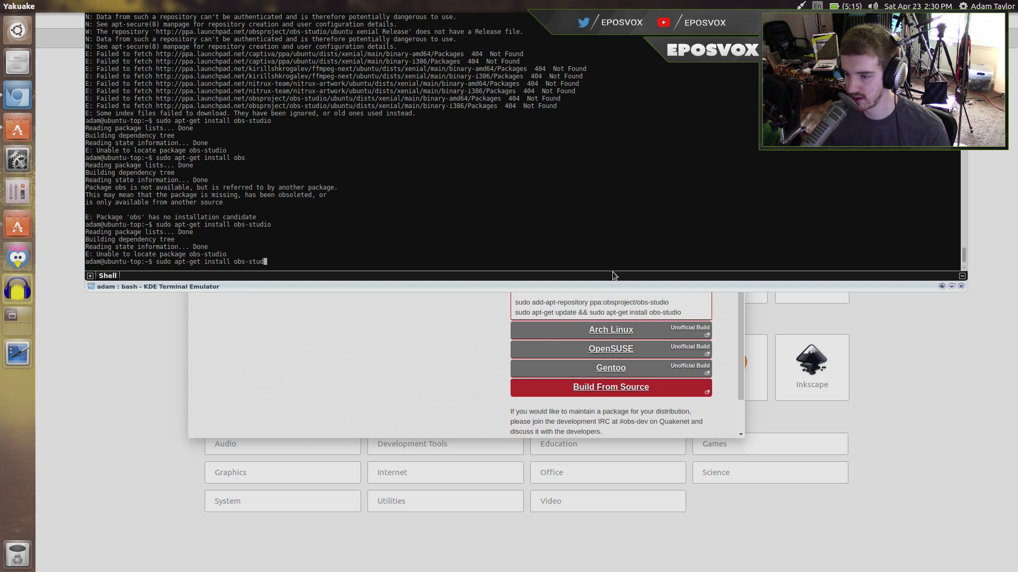
pyautogui.write('io')
pyautogui.press('Return')
pyautogui.press('F12')
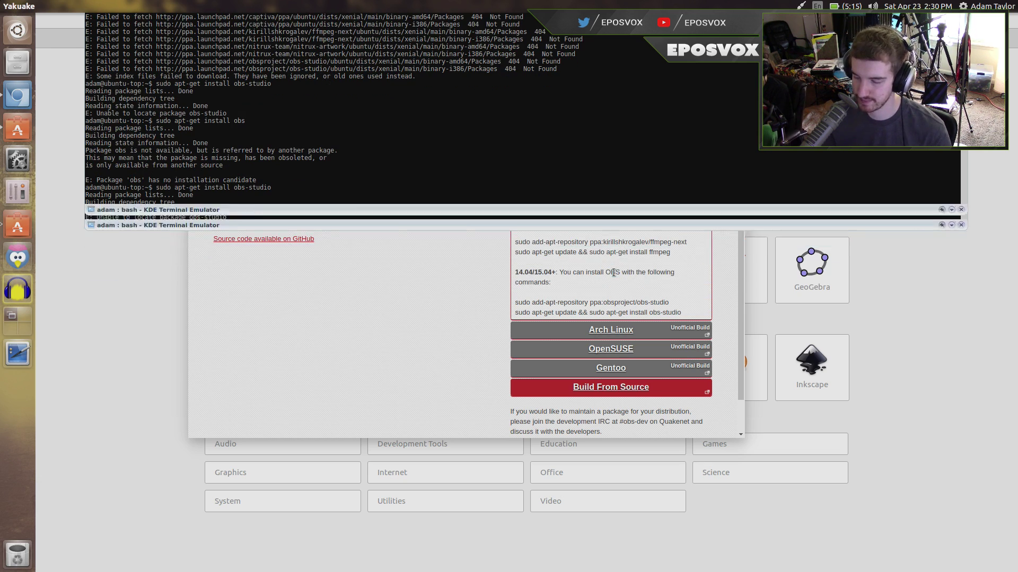
# Step: Switch to the Skype download tab and close the Open Broadcaster tab
pyautogui.click(221, 67)
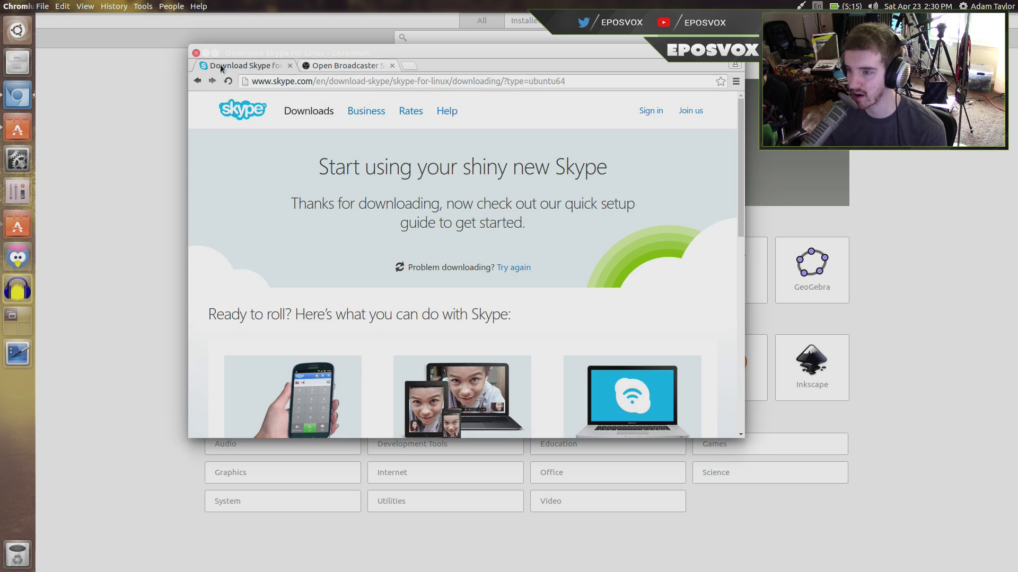
pyautogui.click(383, 66)
pyautogui.click(392, 66)
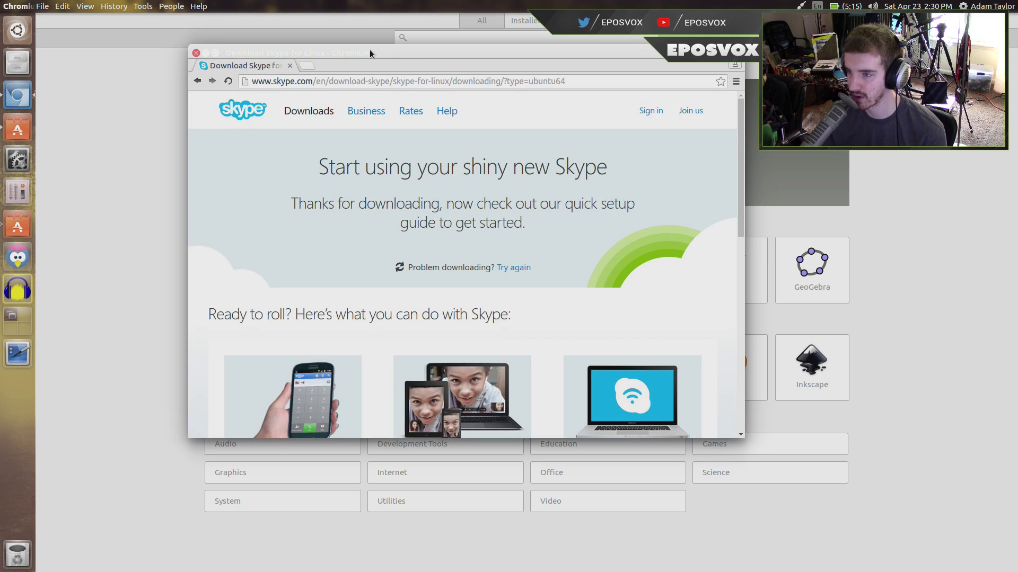
# Step: Search Ubuntu Software for 'skype', then clear the search
pyautogui.click(424, 37)
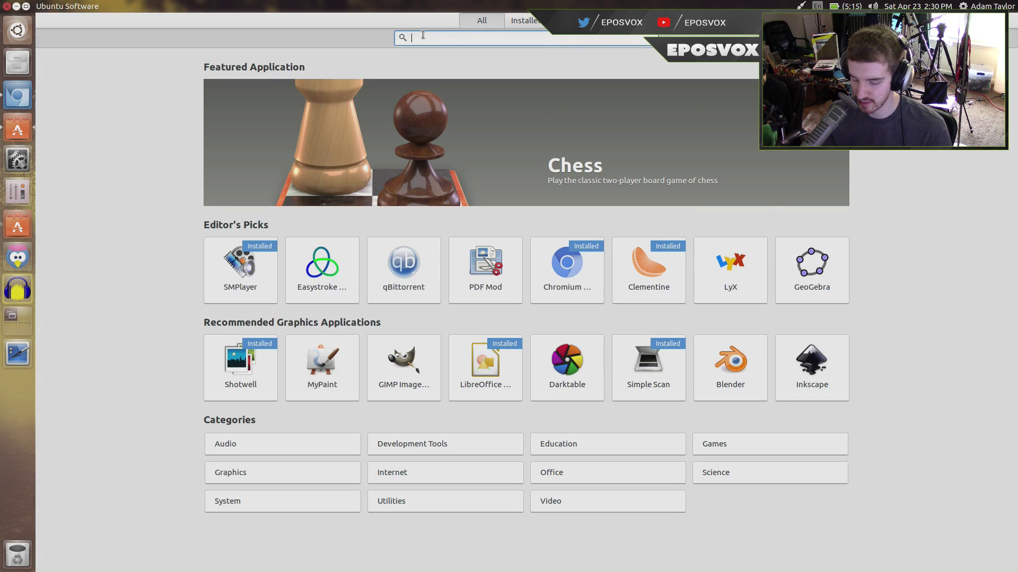
pyautogui.write('skype')
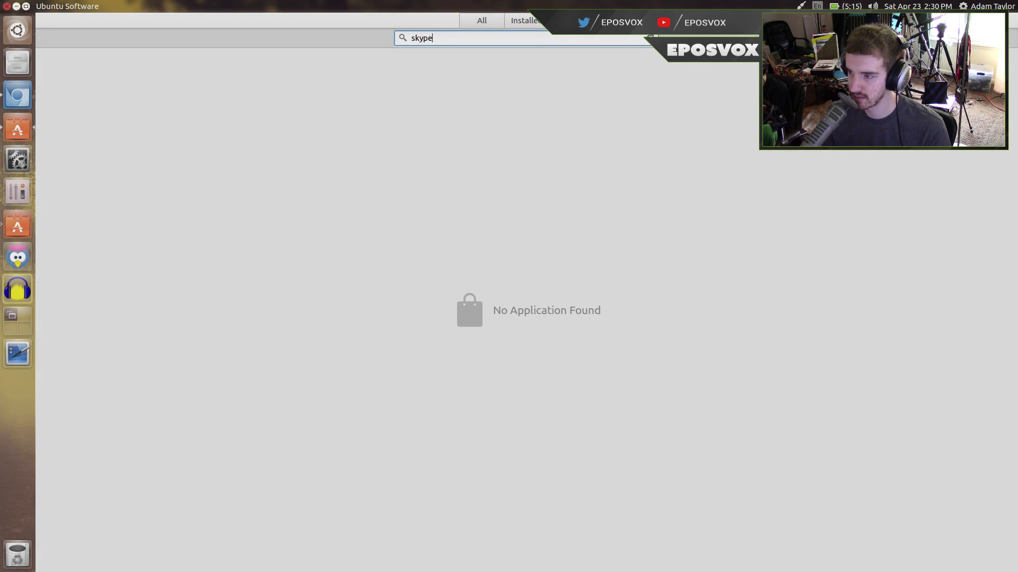
pyautogui.press('BackSpace')
pyautogui.press('BackSpace')
pyautogui.press('BackSpace')
pyautogui.press('BackSpace')
pyautogui.press('BackSpace')
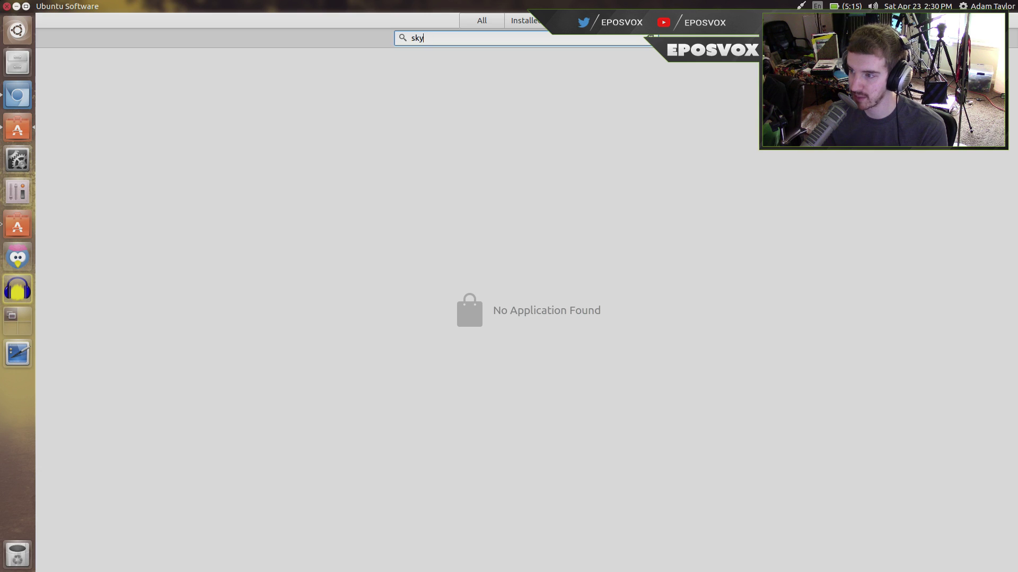
# Step: Download the Skype Ubuntu 12.04 (multiarch) .deb from skype.com and show all downloads
pyautogui.click(17, 95)
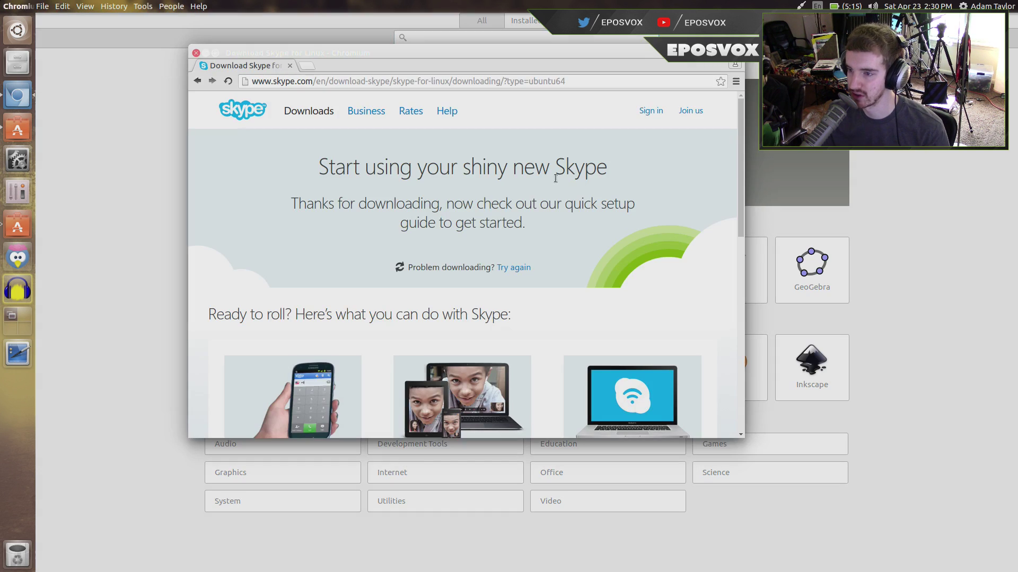
pyautogui.click(327, 104)
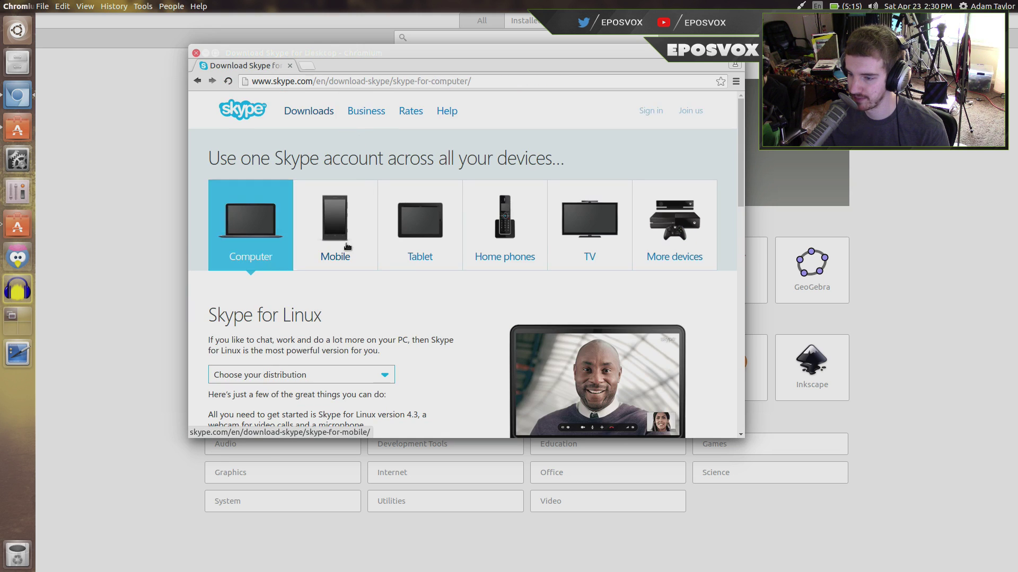
pyautogui.scroll(-2, 254, 239)
pyautogui.scroll(-4, 281, 229)
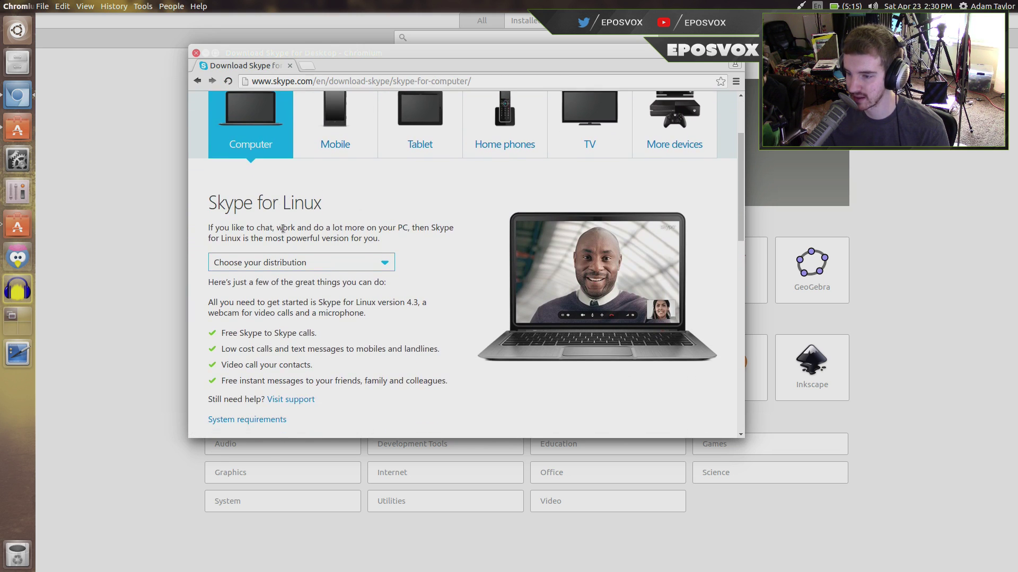
pyautogui.click(320, 209)
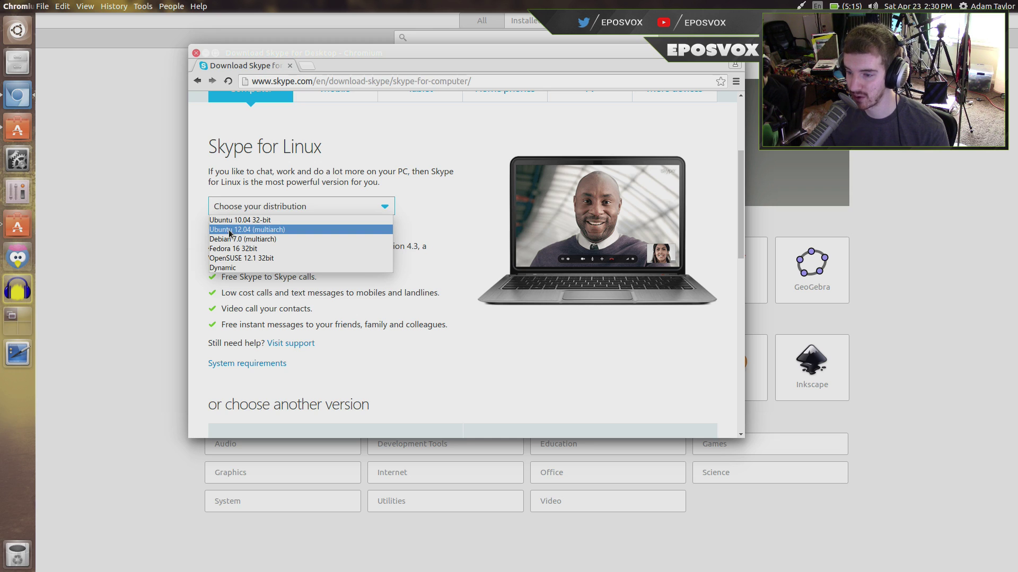
pyautogui.click(232, 231)
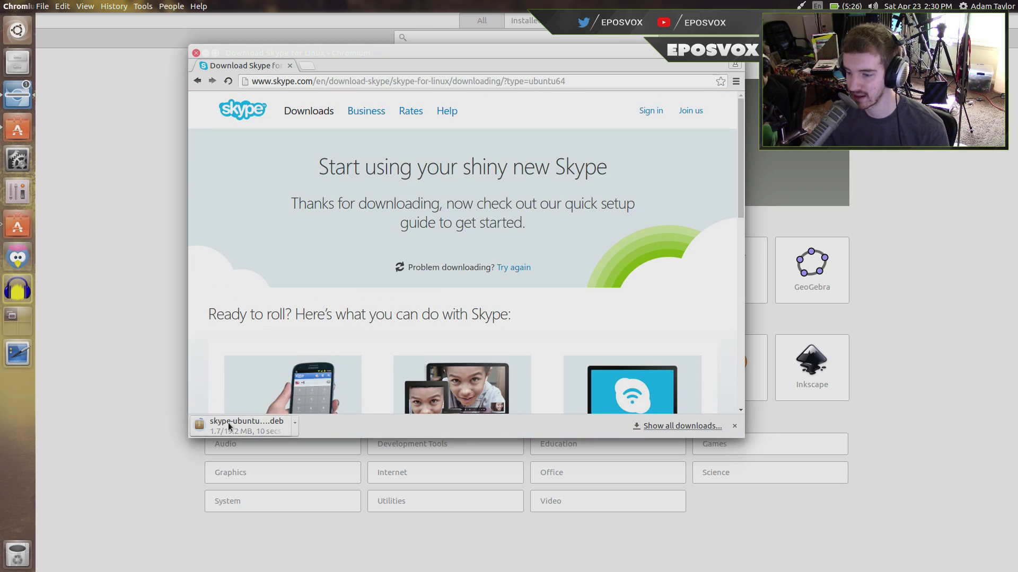
pyautogui.click(650, 431)
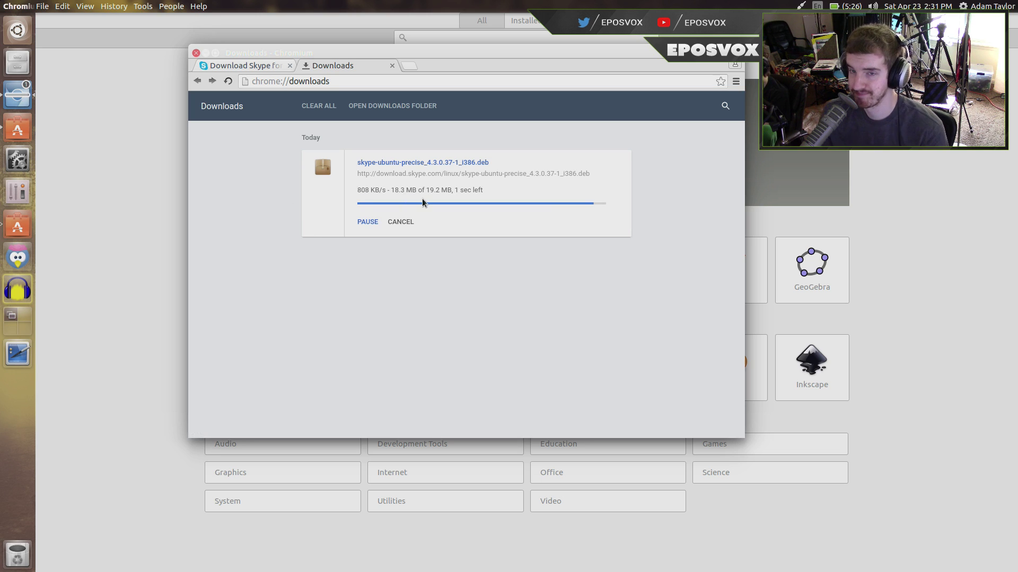
# Step: Open the downloaded skype 4.3.0.37-1 .deb in Ubuntu Software and click Install twice
pyautogui.click(412, 164)
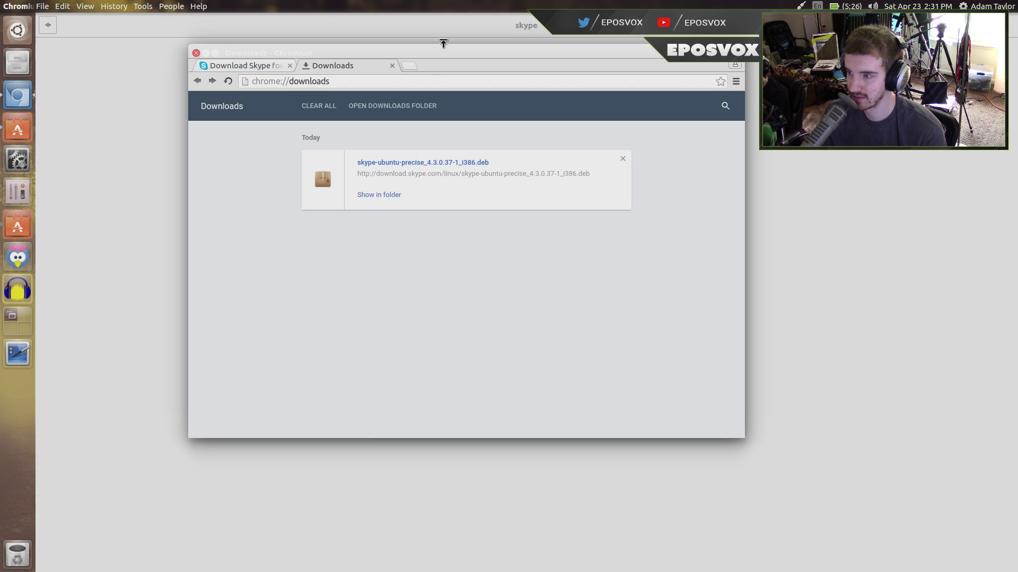
pyautogui.click(437, 43)
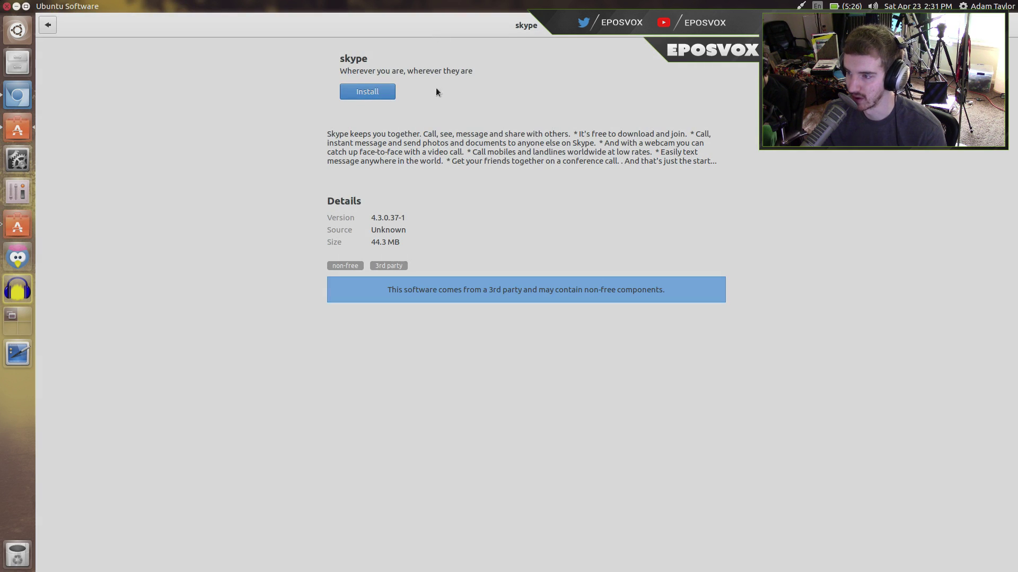
pyautogui.click(383, 93)
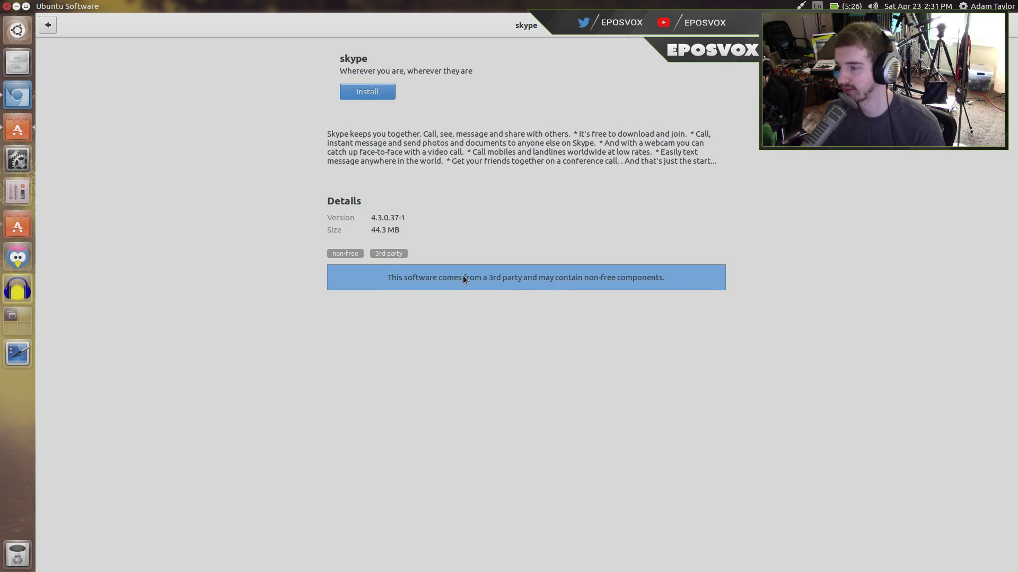
pyautogui.click(380, 92)
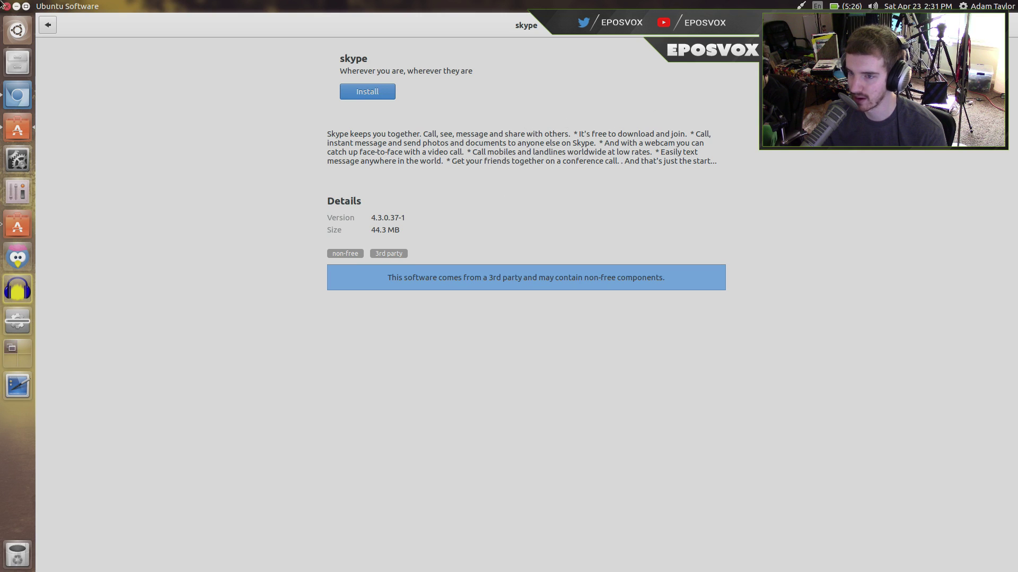
pyautogui.click(47, 25)
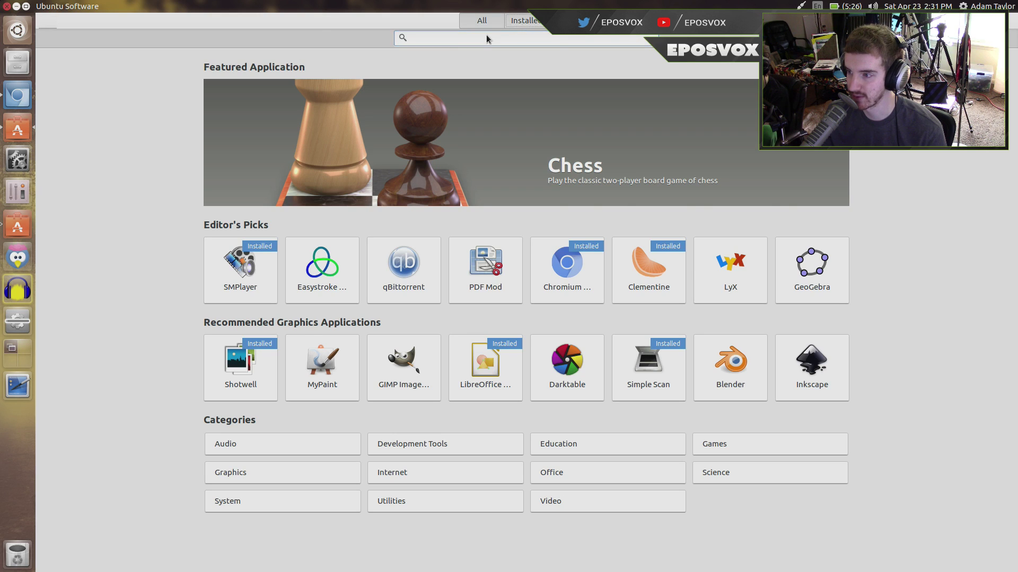
# Step: Check the Installed and All tabs, then drop down the Yakuake terminal
pyautogui.click(522, 21)
pyautogui.click(489, 23)
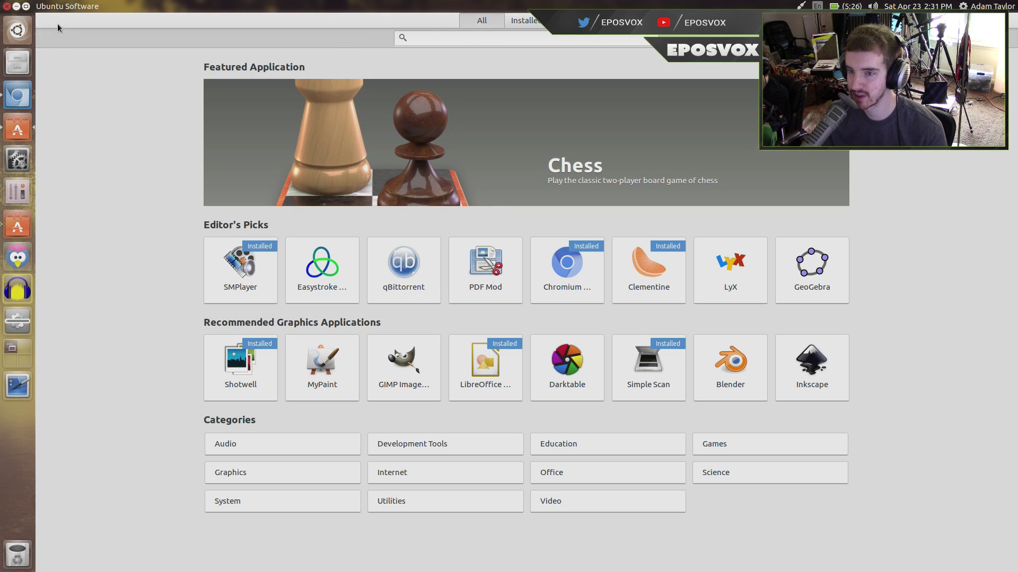
pyautogui.press('F12')
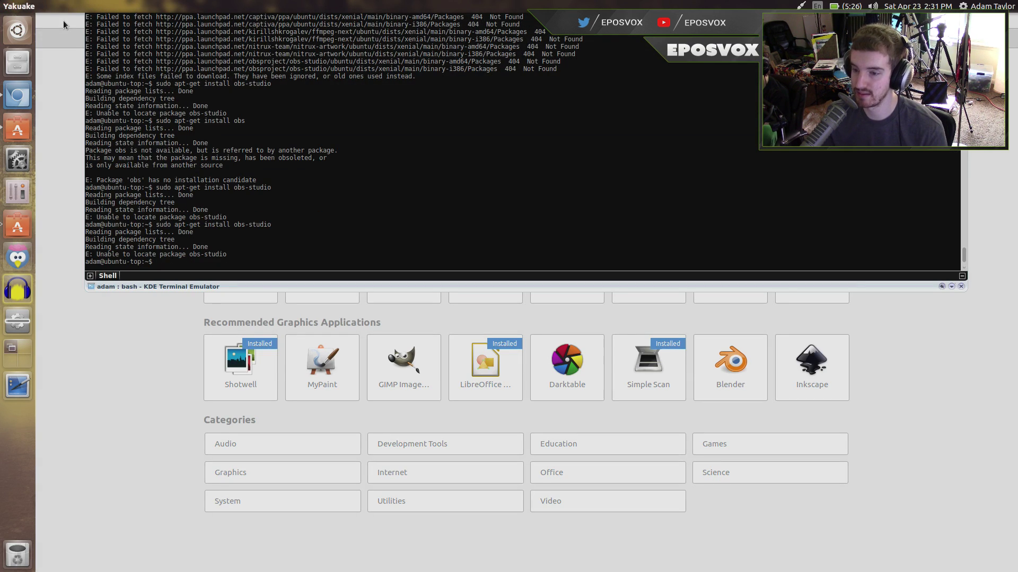
# Step: Load the OBS site and expand the Ubuntu 14.04/15.04+ instructions on the Linux download page
pyautogui.click(24, 90)
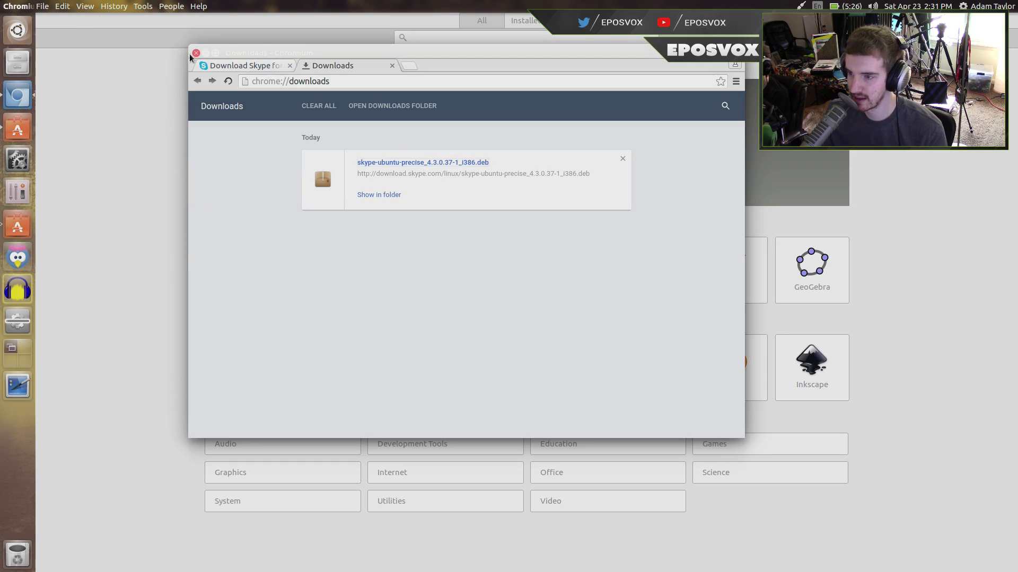
pyautogui.click(318, 80)
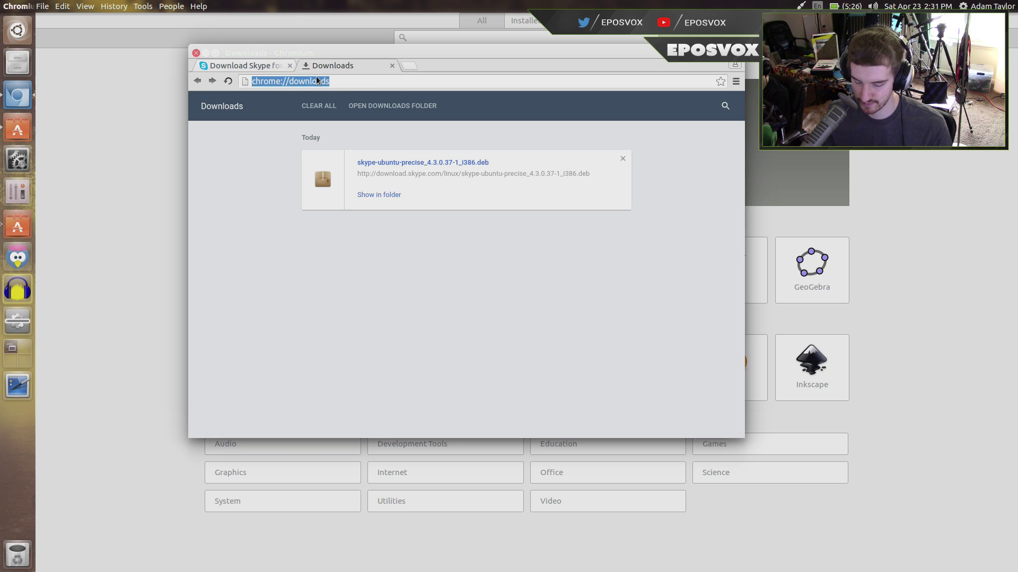
pyautogui.write('obs')
pyautogui.press('Return')
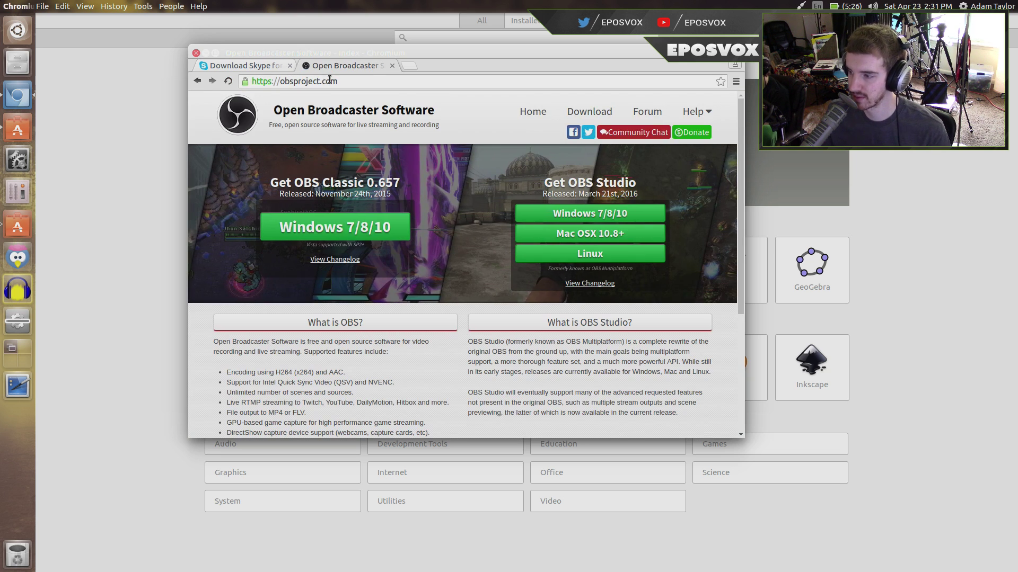
pyautogui.click(587, 256)
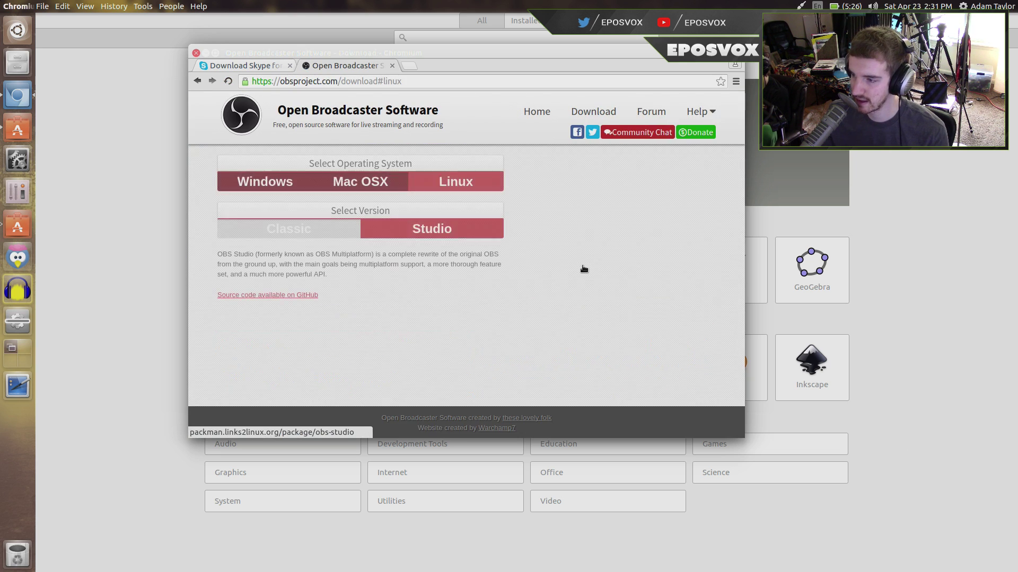
pyautogui.click(588, 236)
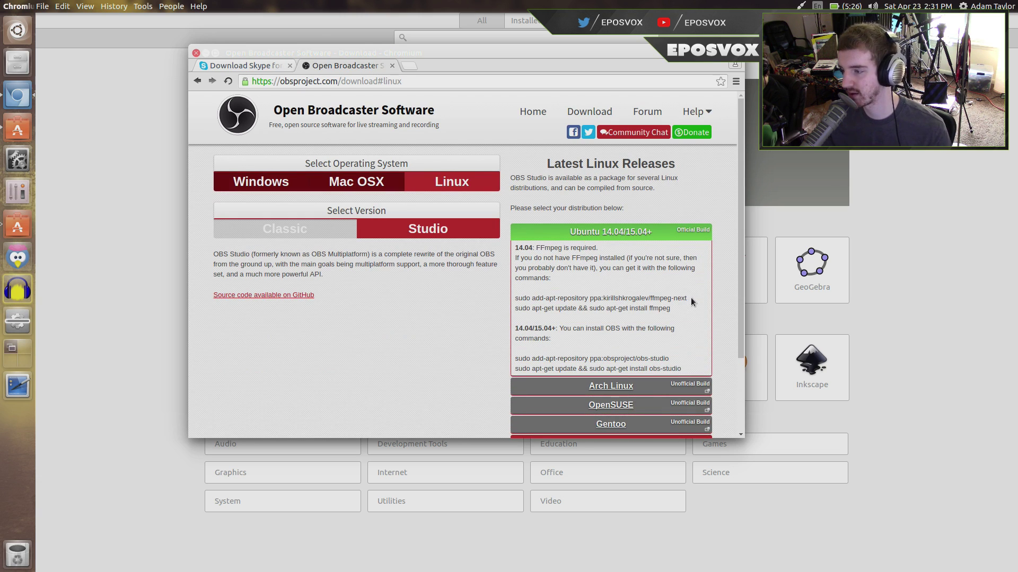
# Step: Select the ffmpeg-next repository command, then toggle the Yakuake terminal over the browser
pyautogui.moveTo(691, 301); pyautogui.dragTo(517, 297)
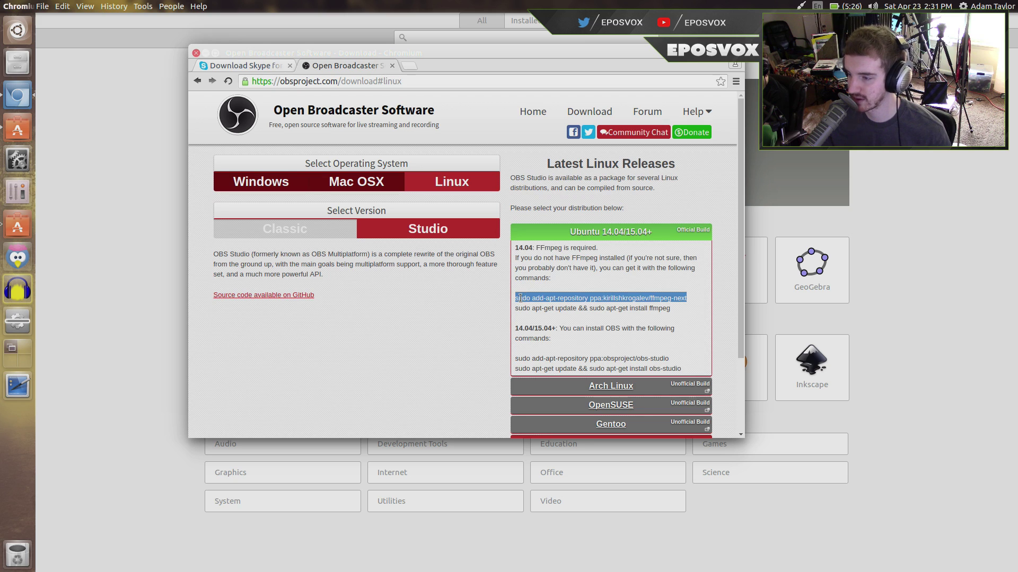
pyautogui.click(528, 308)
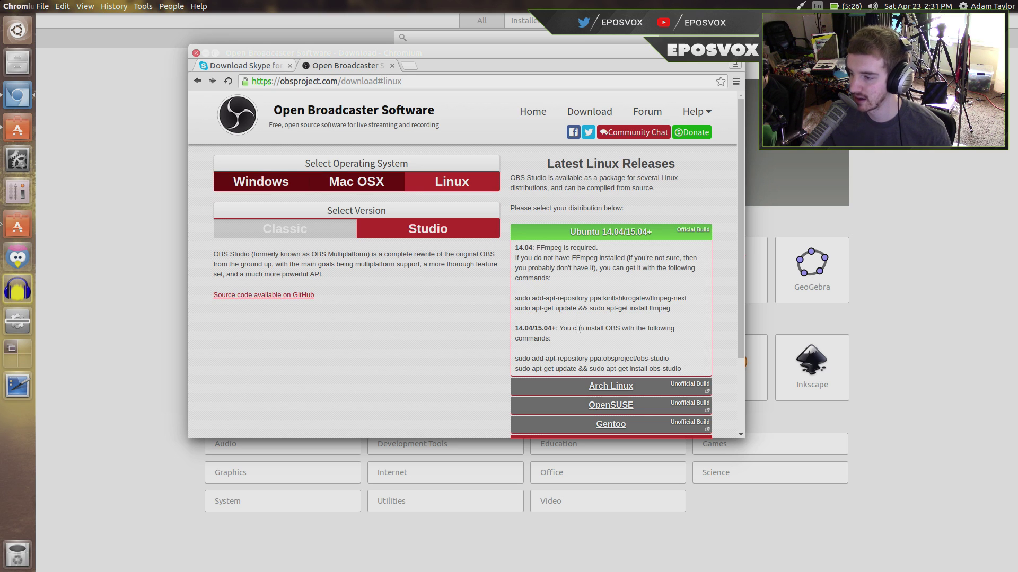
pyautogui.click(554, 369)
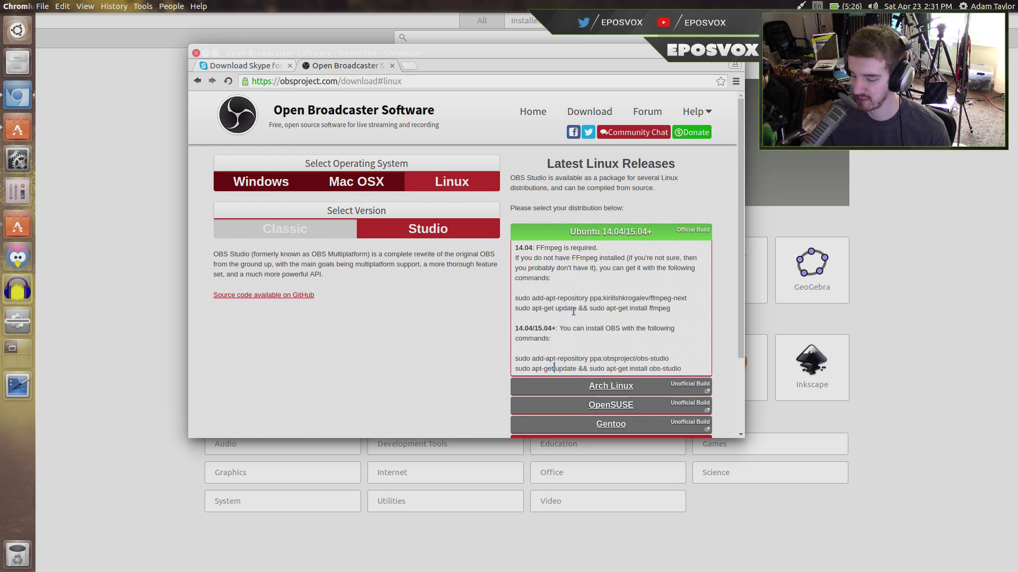
pyautogui.press('F12')
pyautogui.press('F12')
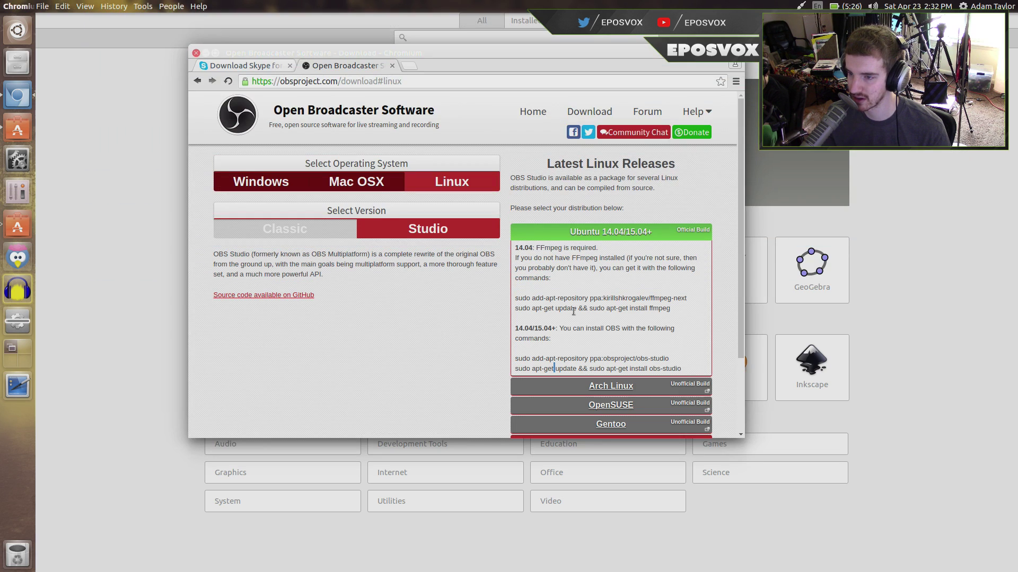
pyautogui.press('F12')
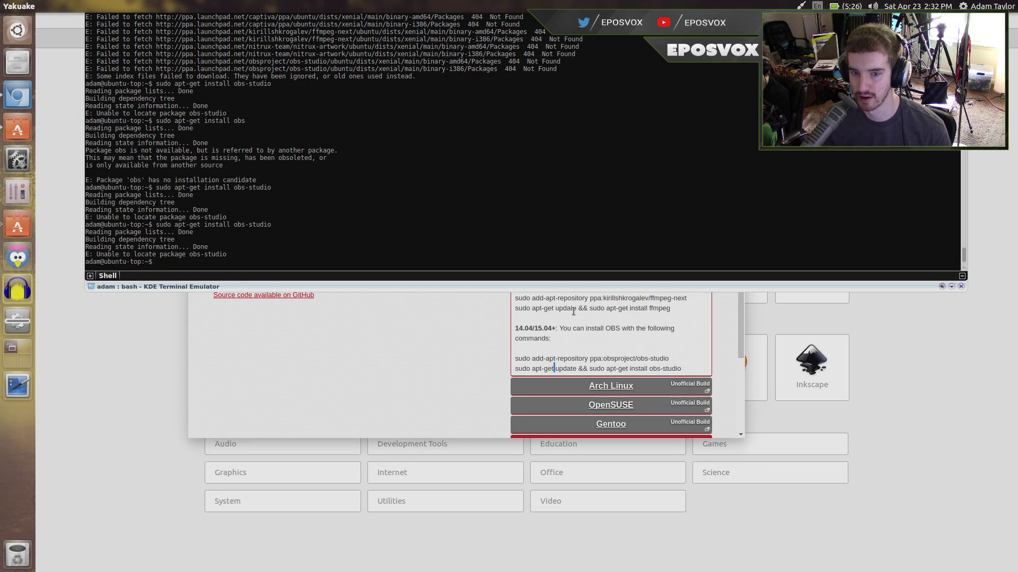
pyautogui.press('F12')
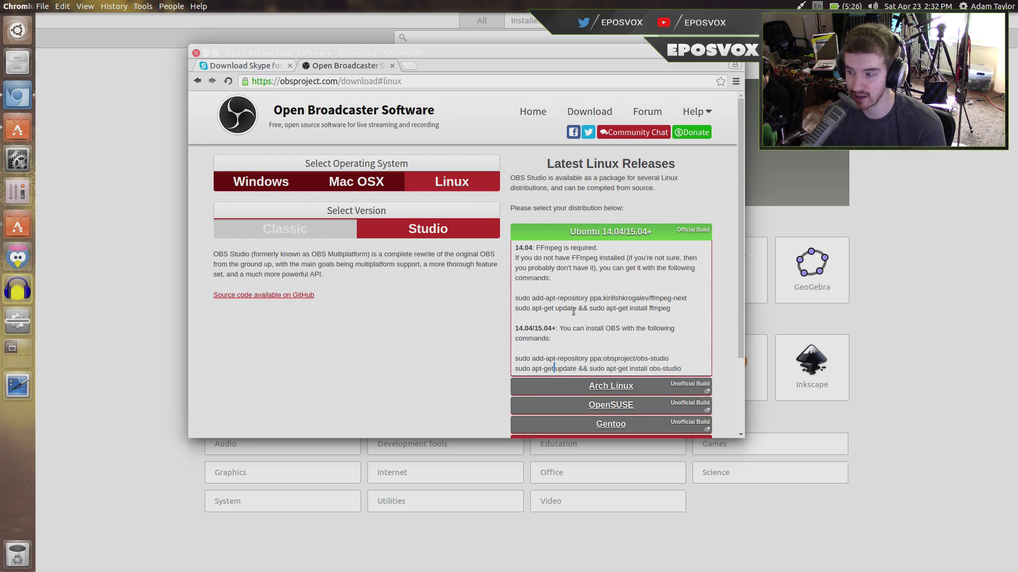
pyautogui.press('F12')
pyautogui.press('F12')
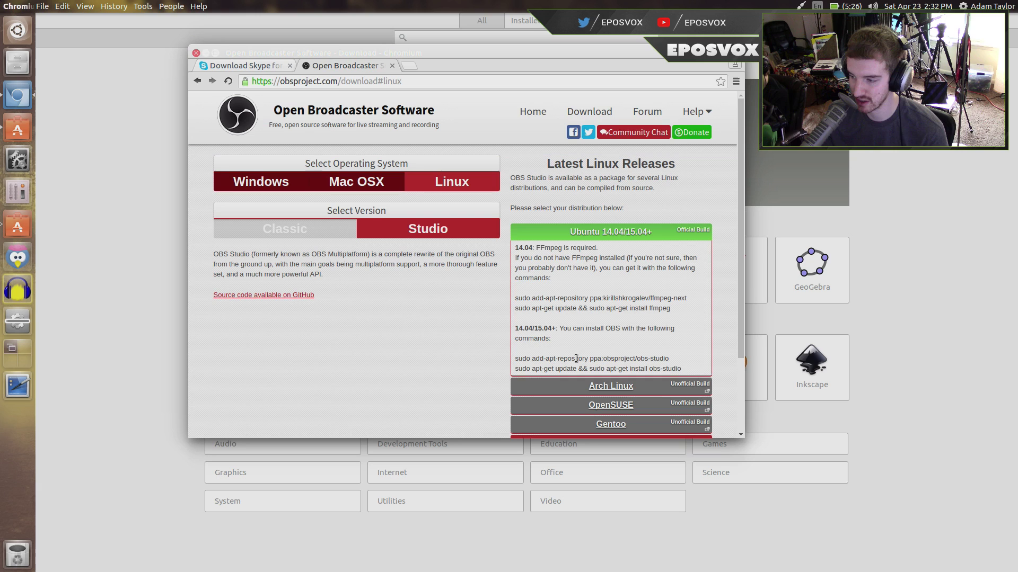
# Step: Rerun 'sudo apt-get install obs-studio' in Yakuake, then select the OBS PPA add-apt-repository command
pyautogui.press('F12')
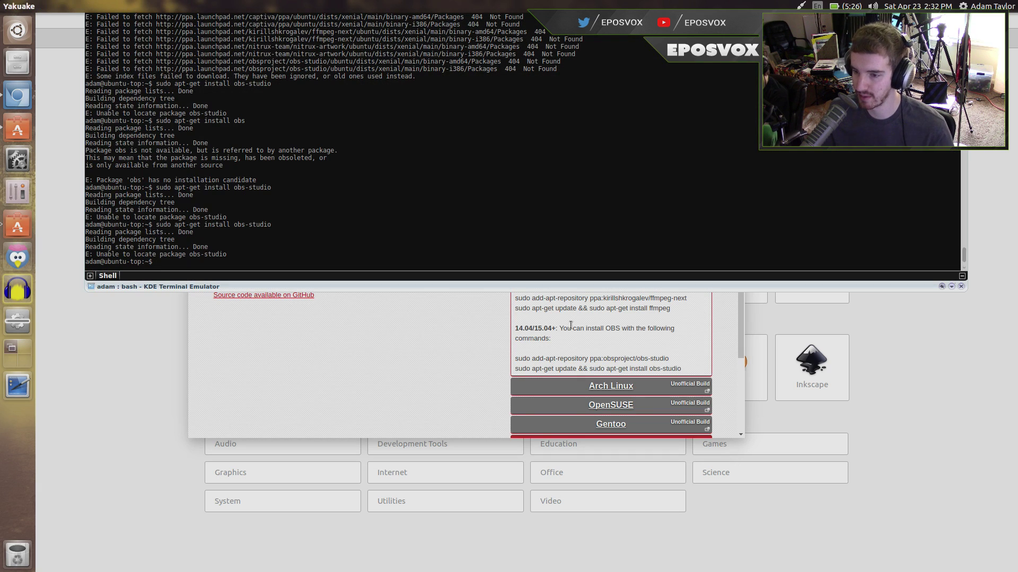
pyautogui.press('Up')
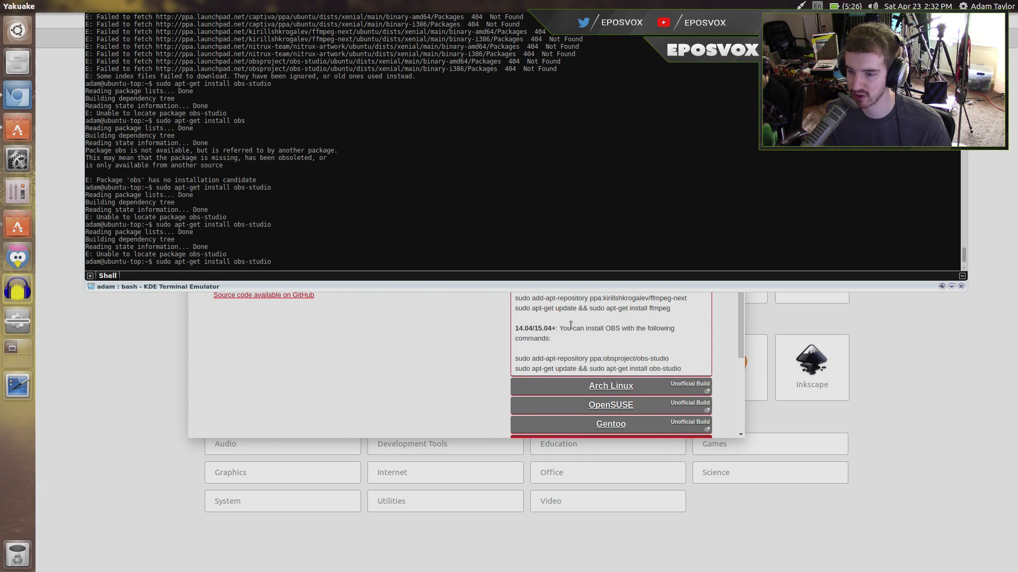
pyautogui.press('Return')
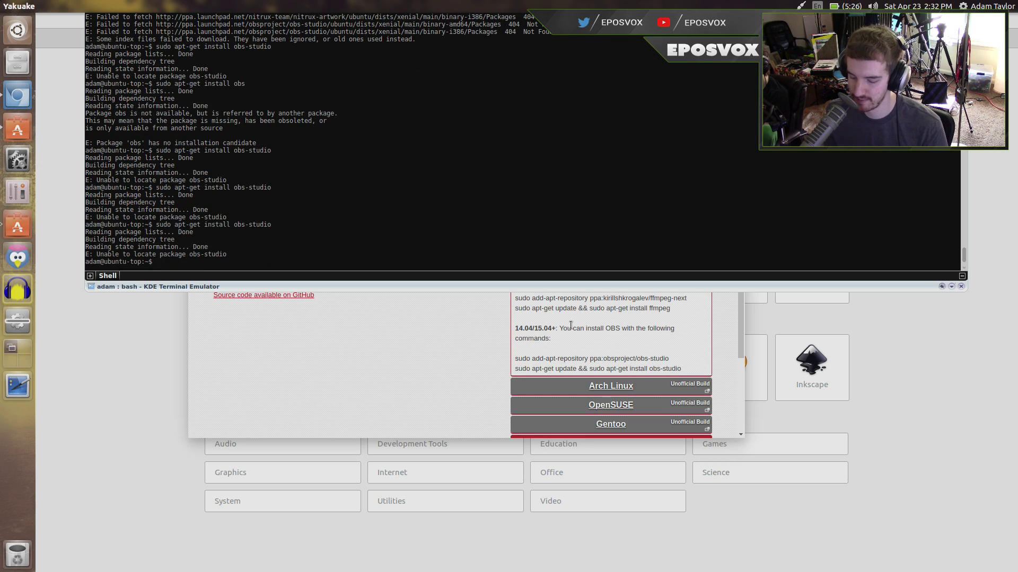
pyautogui.press('F12')
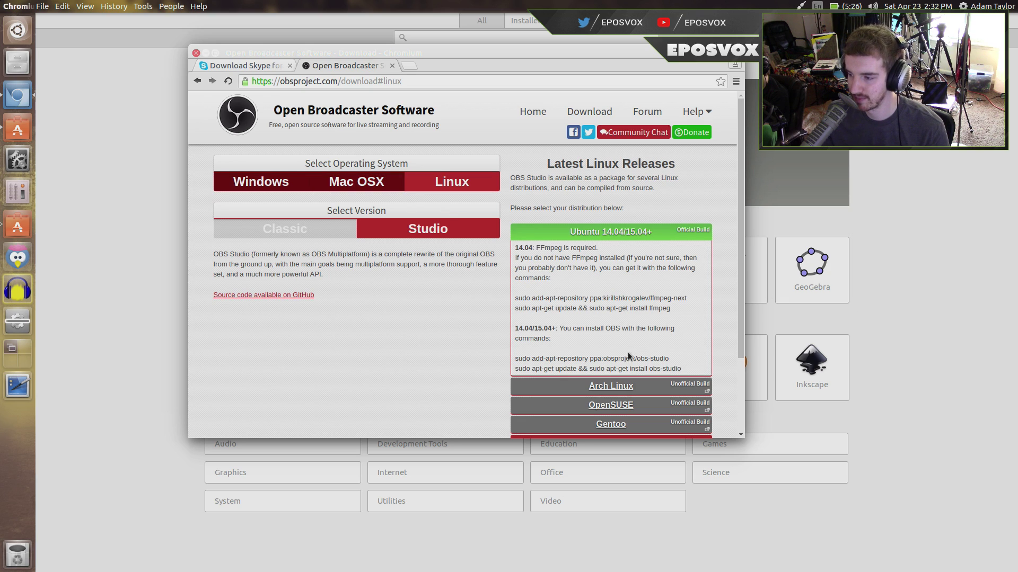
pyautogui.tripleClick(571, 358)
pyautogui.click(571, 360)
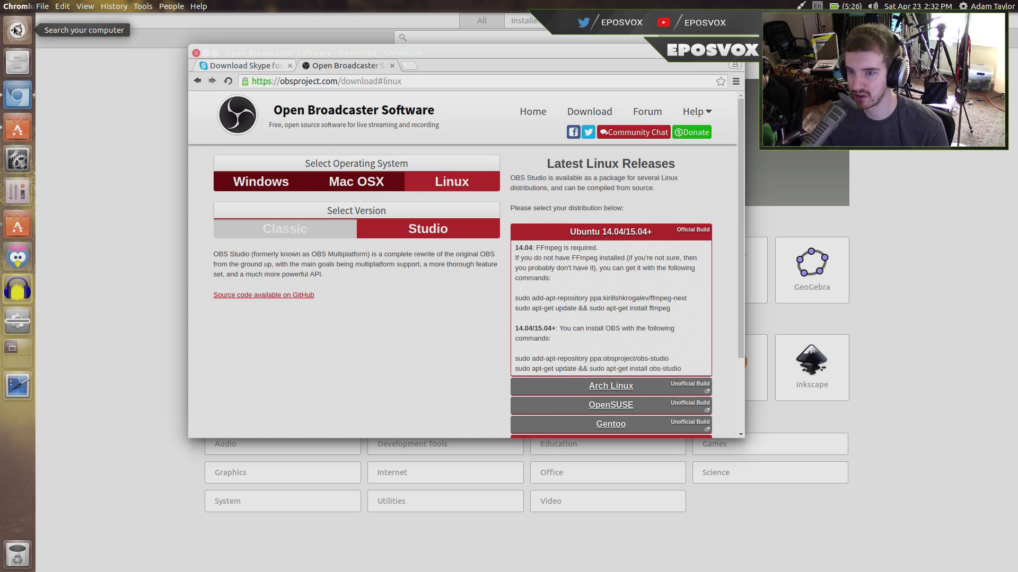
# Step: Search the store for 'wine', install Configure Wine and Winetricks, and view the Installed list
pyautogui.click(9, 98)
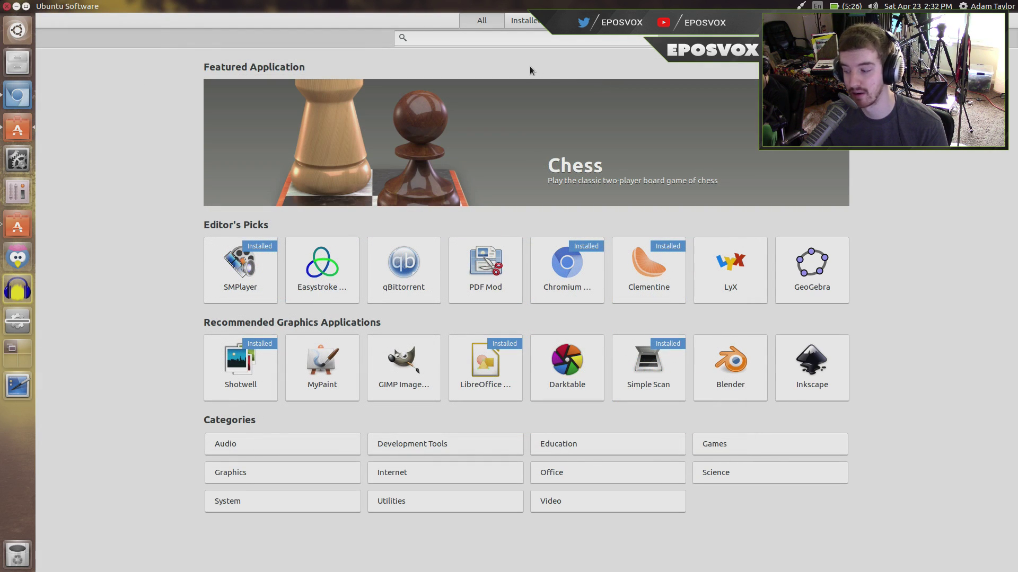
pyautogui.click(424, 40)
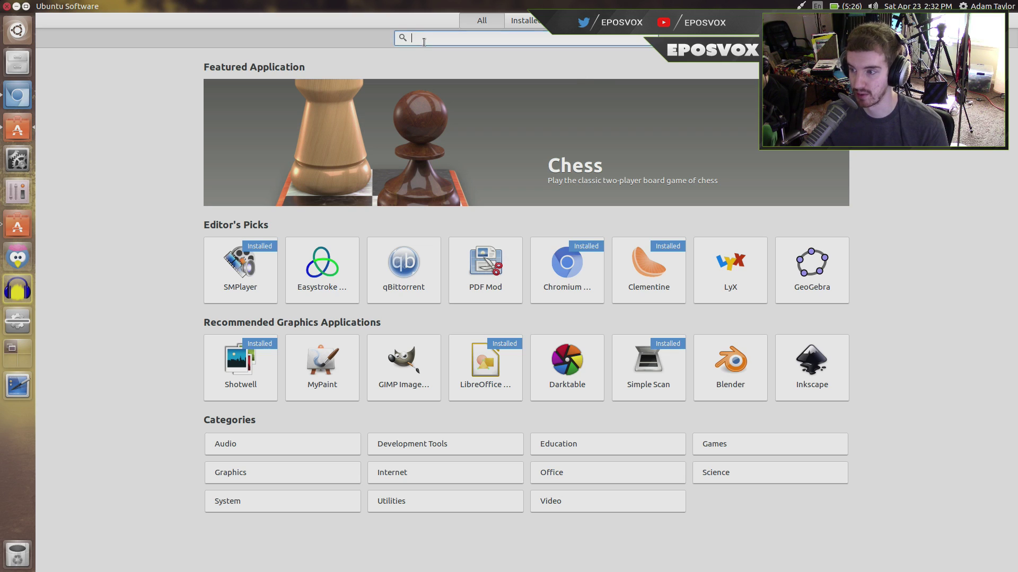
pyautogui.write('wine')
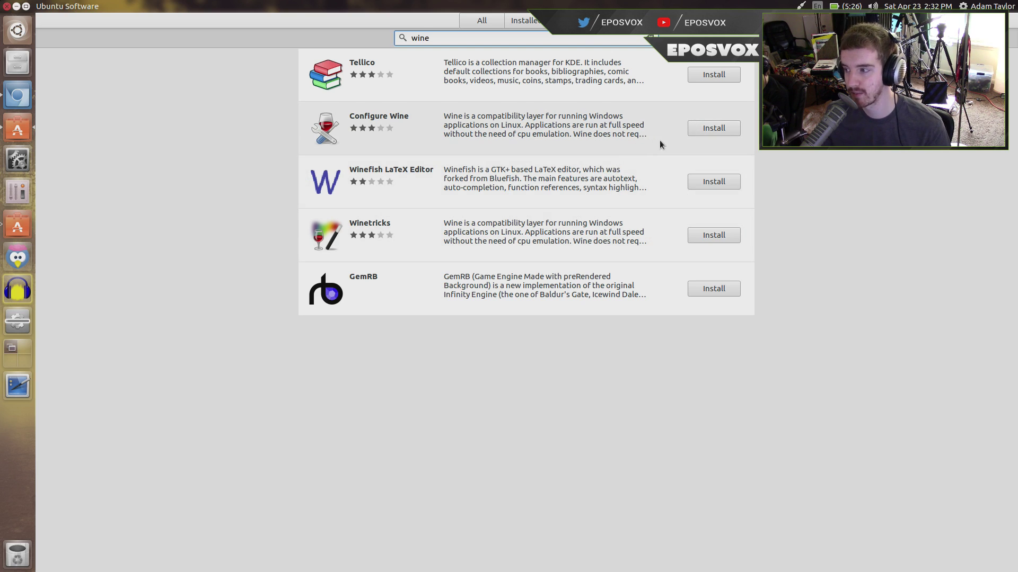
pyautogui.click(705, 133)
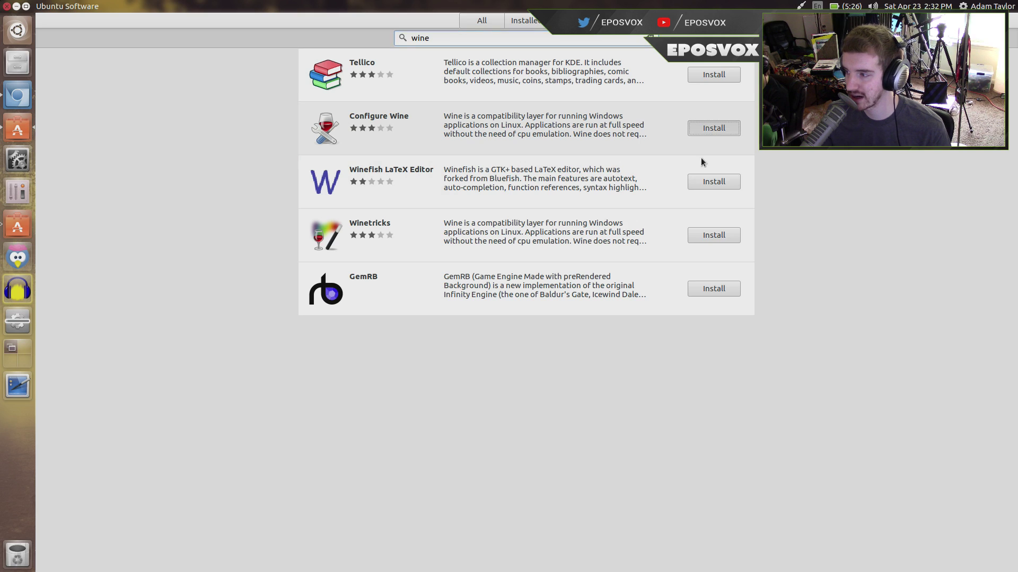
pyautogui.click(705, 234)
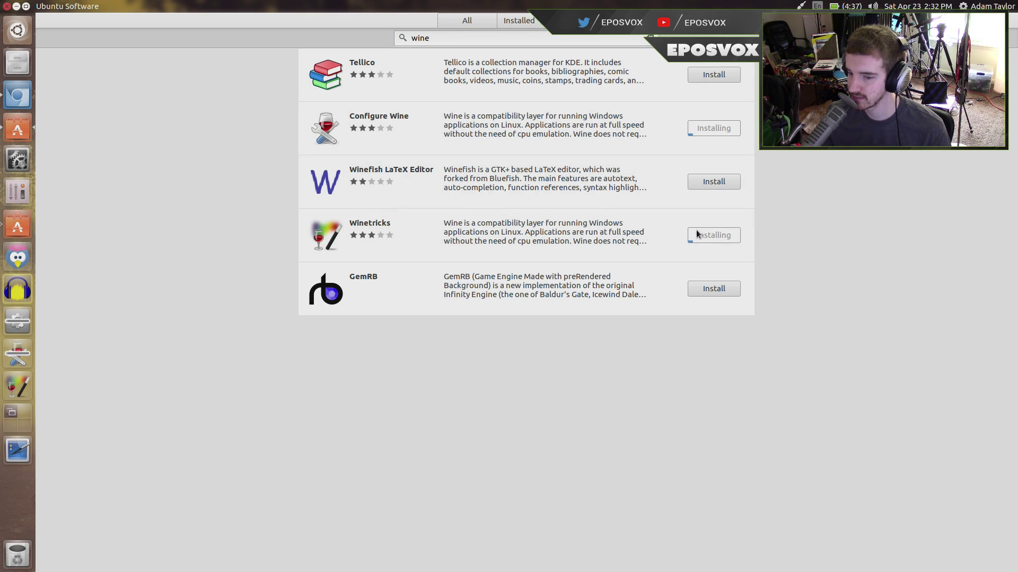
pyautogui.click(510, 23)
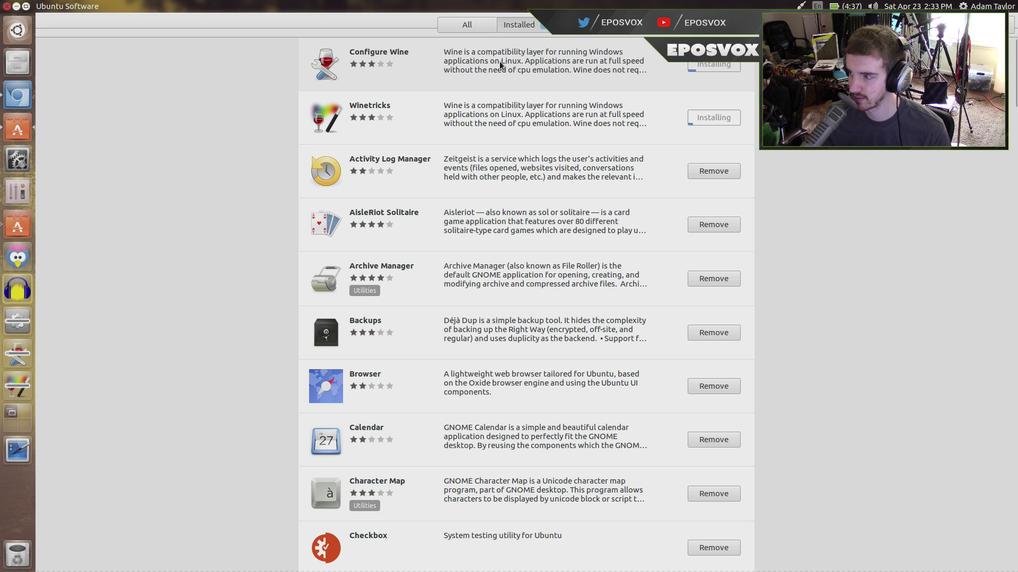
pyautogui.press('super')
pyautogui.write('wine')
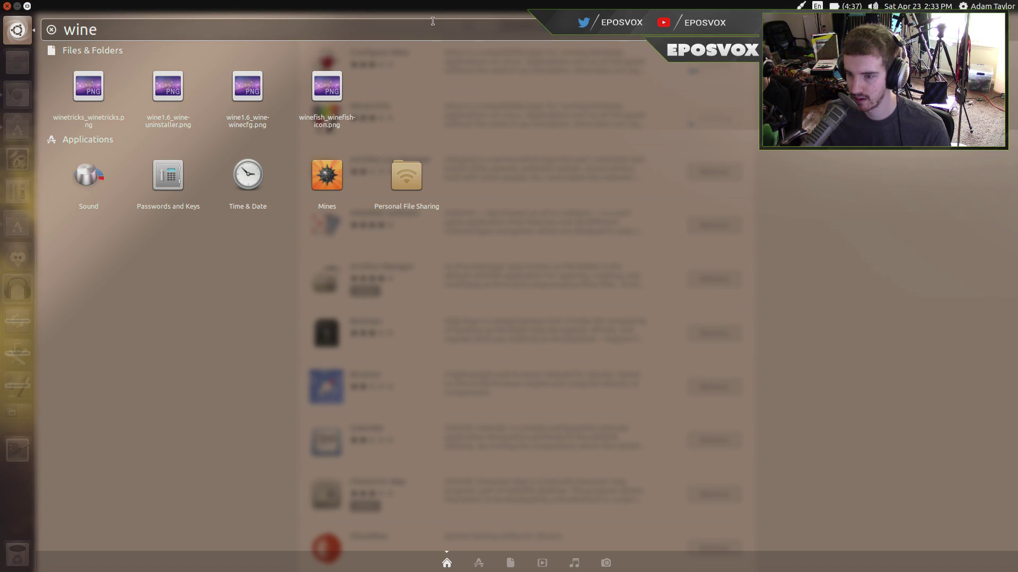
pyautogui.press('super')
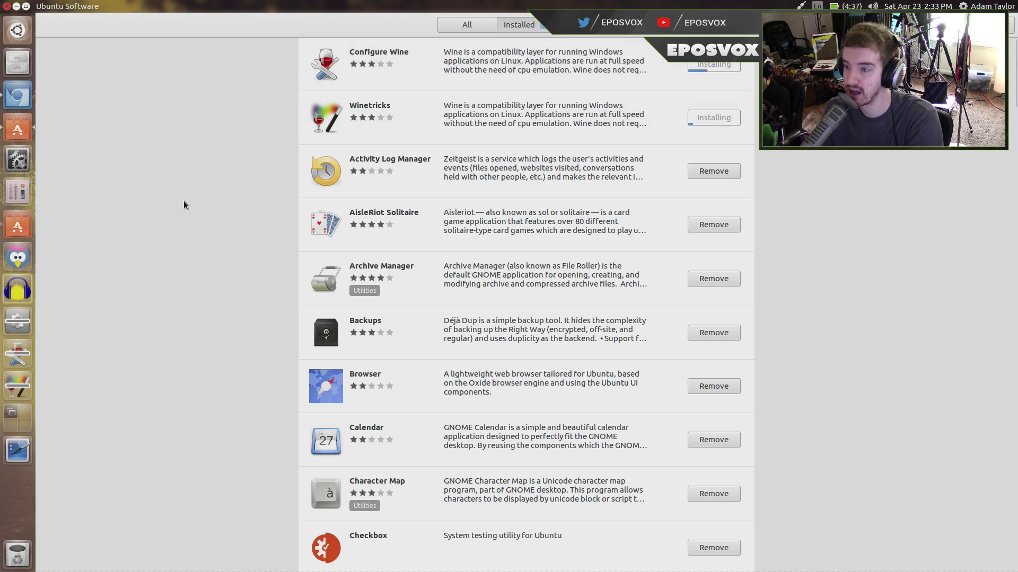
# Step: Return to the featured page and browse to the Audio category's Databases apps
pyautogui.scroll(-8, 534, 127)
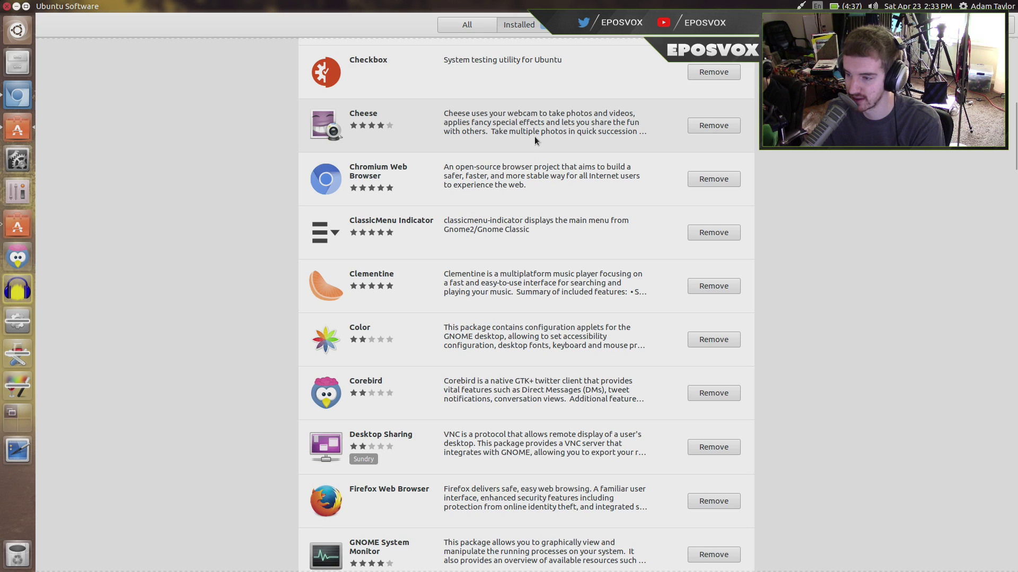
pyautogui.scroll(-15, 534, 136)
pyautogui.scroll(-1, 447, 145)
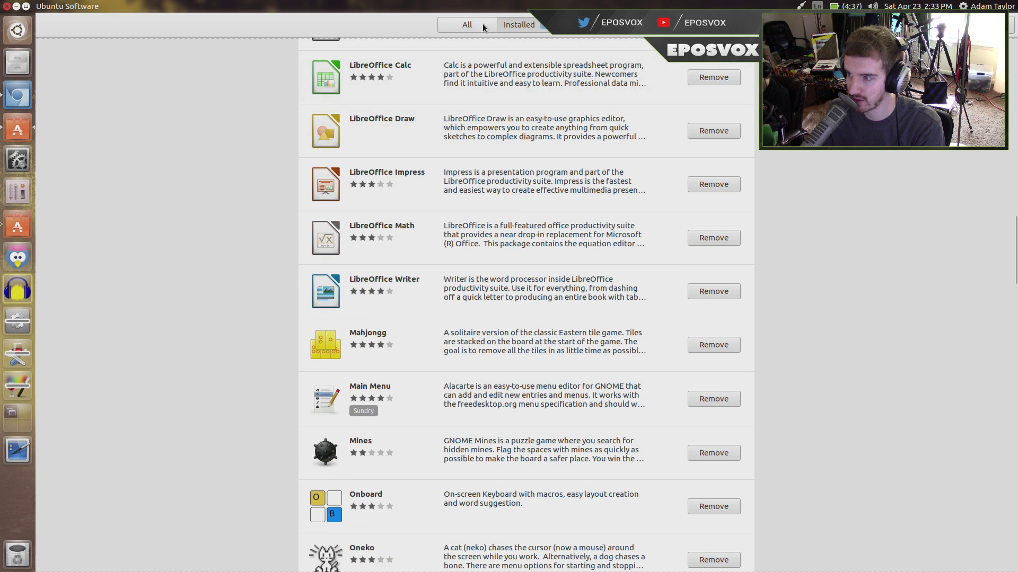
pyautogui.click(479, 24)
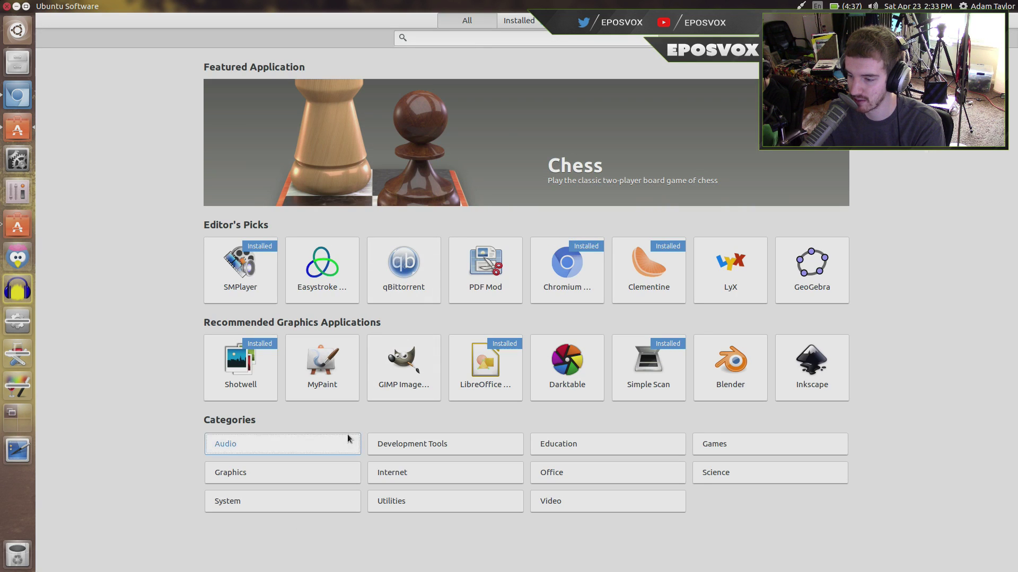
pyautogui.click(348, 436)
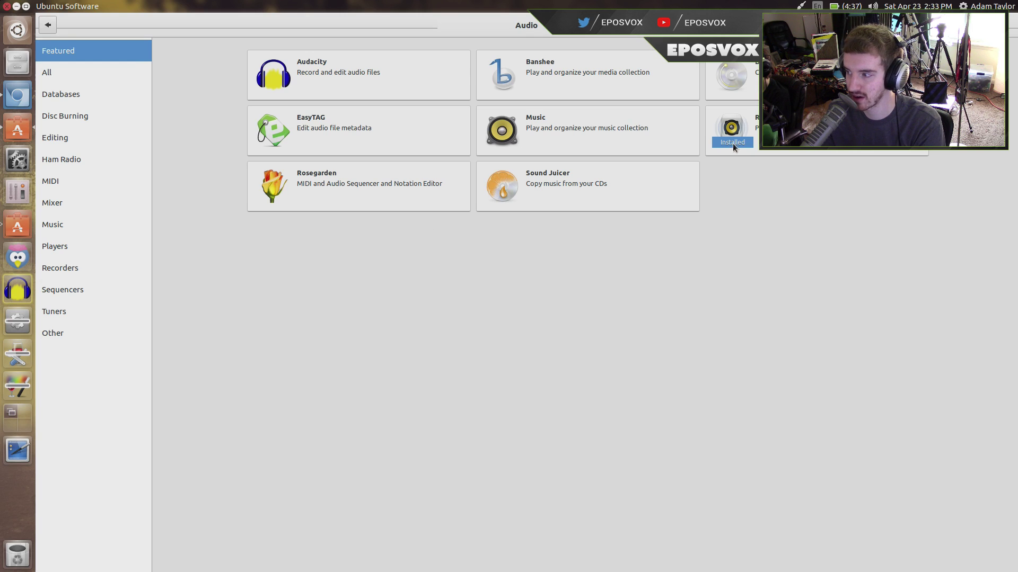
pyautogui.click(63, 72)
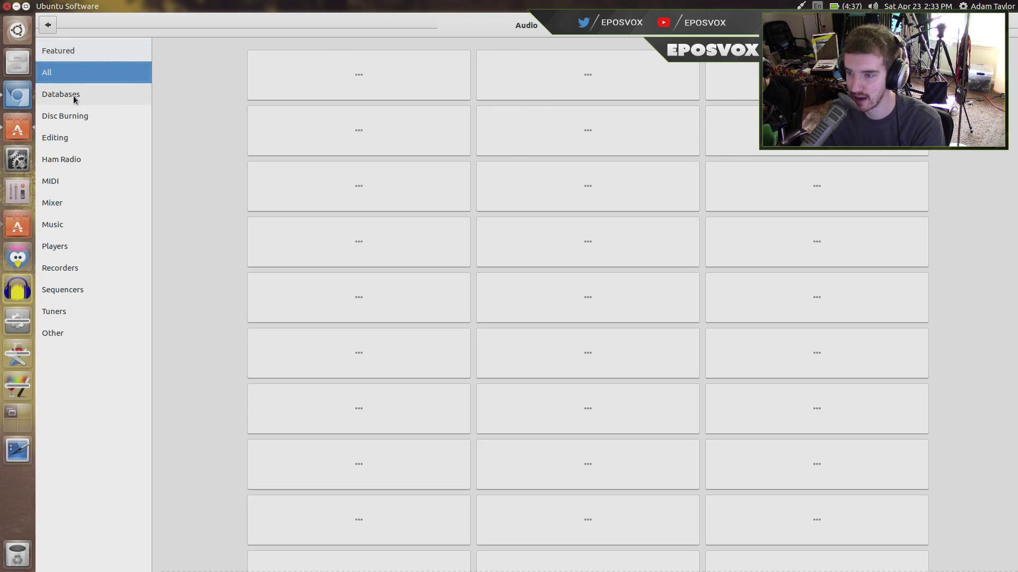
pyautogui.click(75, 95)
pyautogui.click(77, 115)
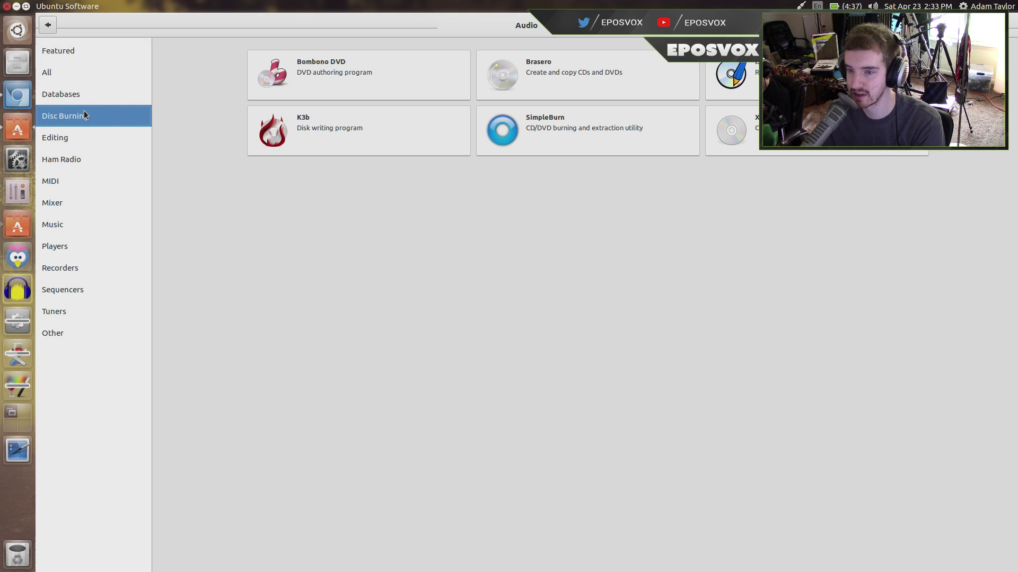
pyautogui.click(86, 99)
# Step: Install Griffith Movie Collection Manager, then list the Audio Editing apps
pyautogui.click(362, 76)
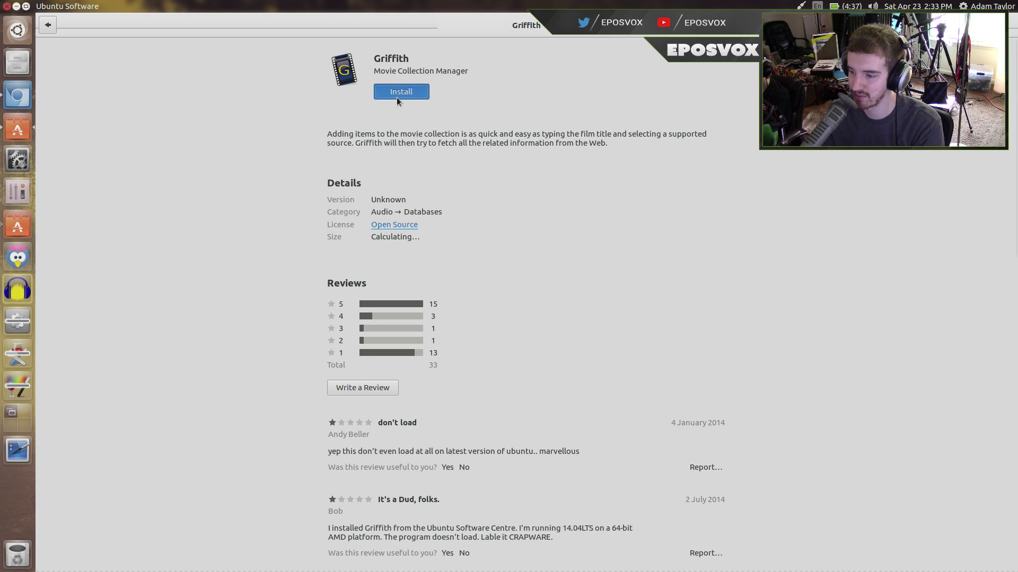
pyautogui.click(396, 97)
pyautogui.click(47, 22)
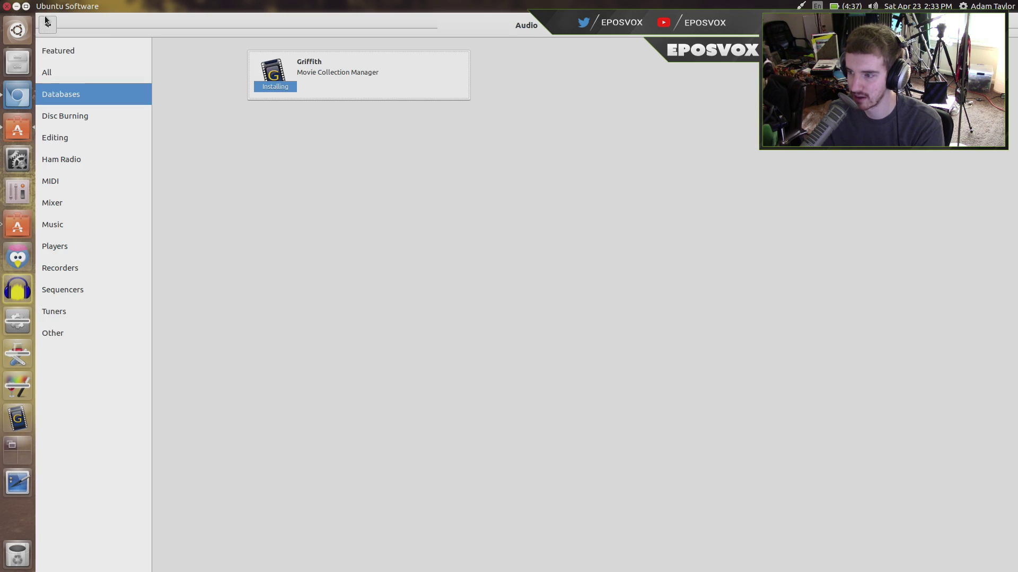
pyautogui.click(118, 116)
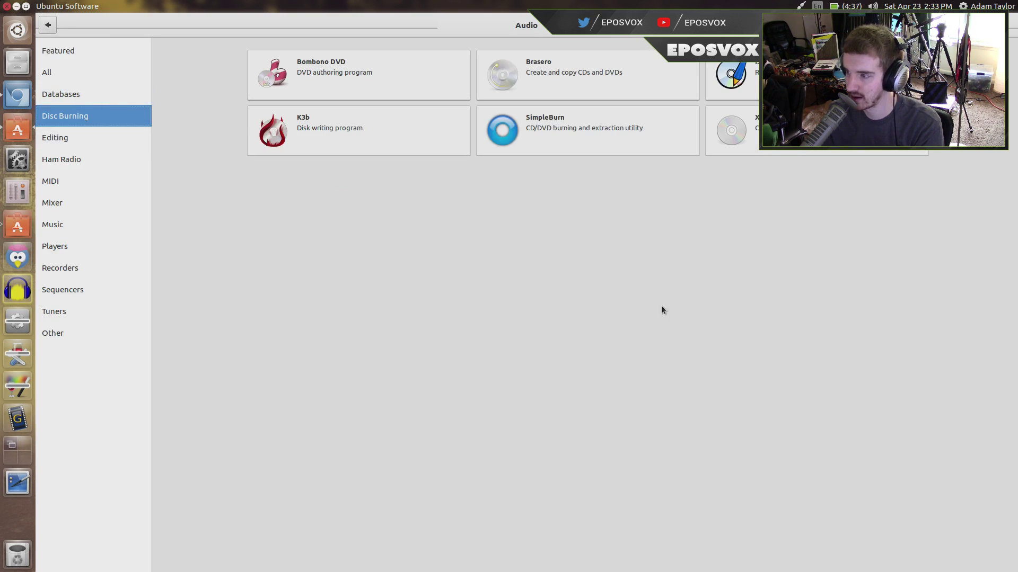
pyautogui.click(47, 137)
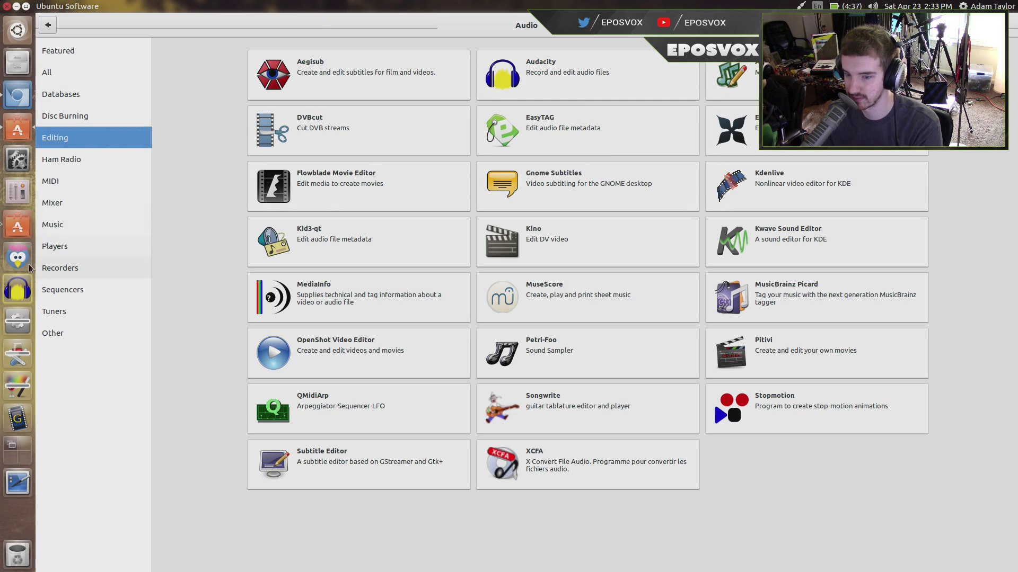
# Step: Launch Audacity 2.1.2, dismiss the How to Get Help dialog, reposition the window, and start recording
pyautogui.click(18, 289)
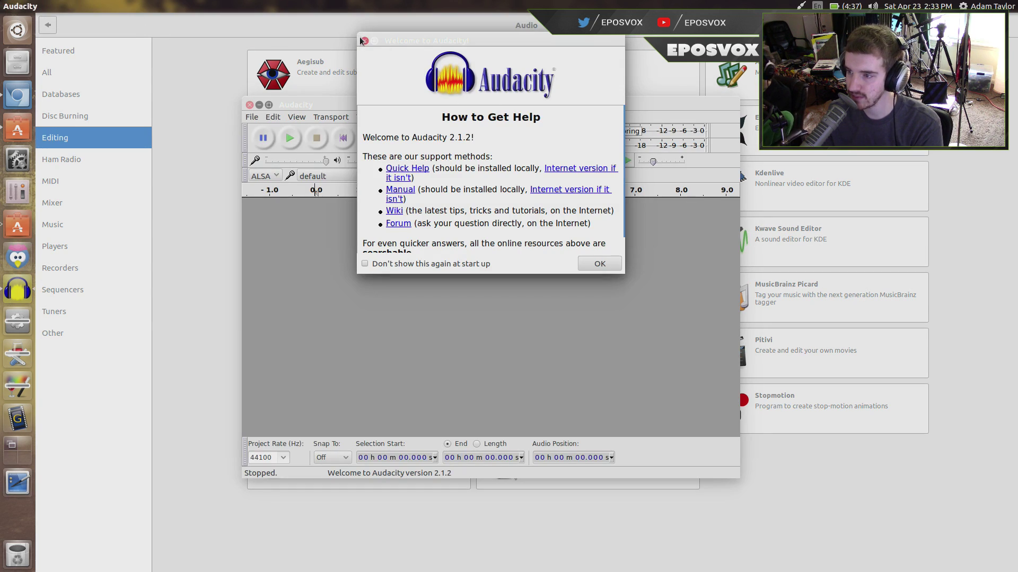
pyautogui.click(364, 40)
pyautogui.moveTo(375, 104); pyautogui.dragTo(256, 54)
pyautogui.click(276, 97)
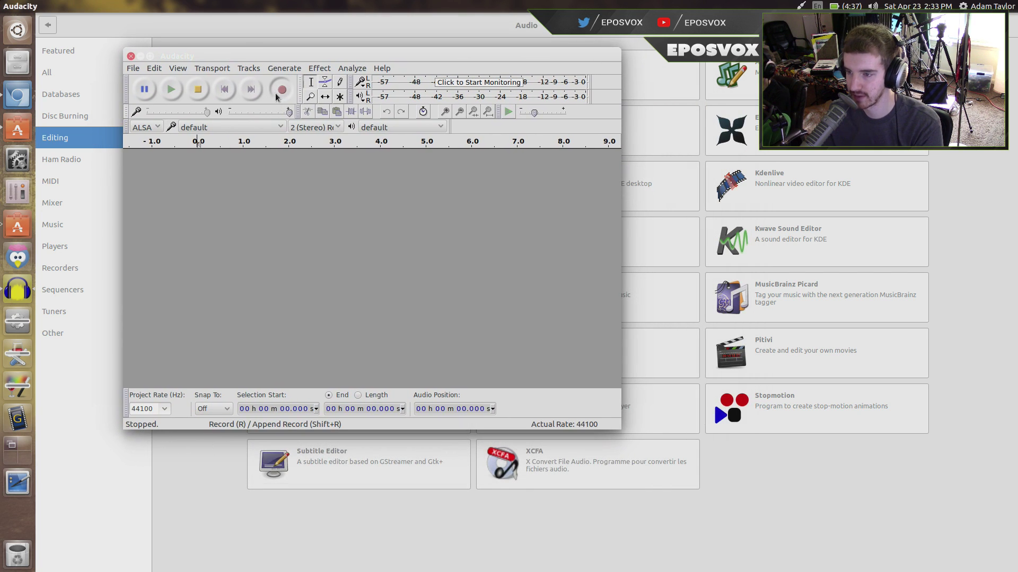